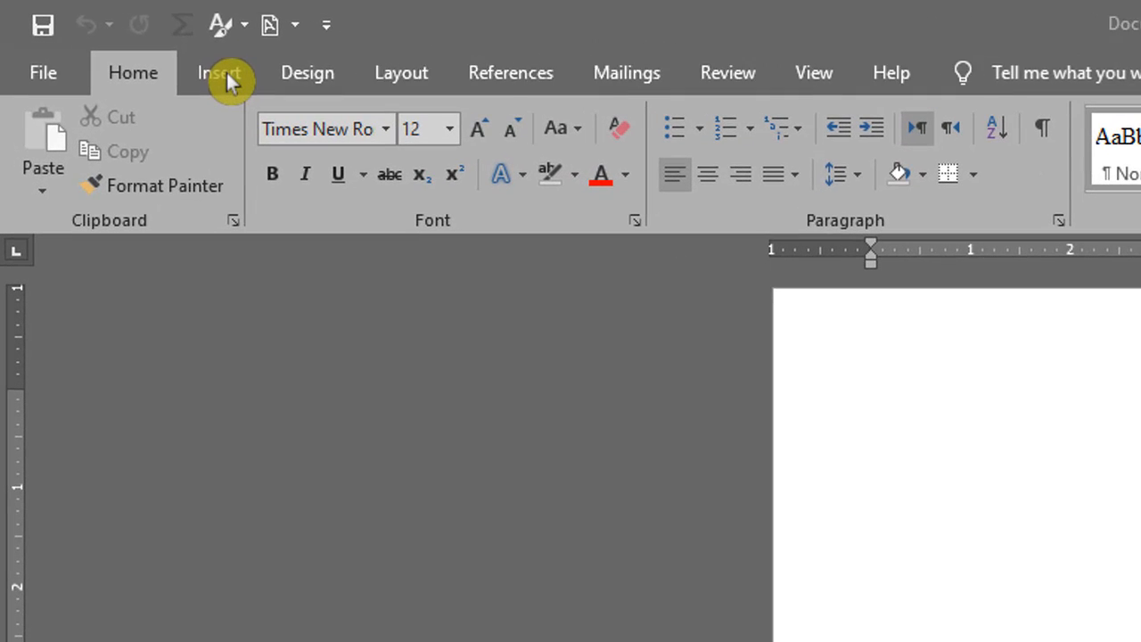
Browse the built-in cover page designs and insert the Banded cover page into the blank document
{"action": "left_click", "coordinate": [134, 45]}
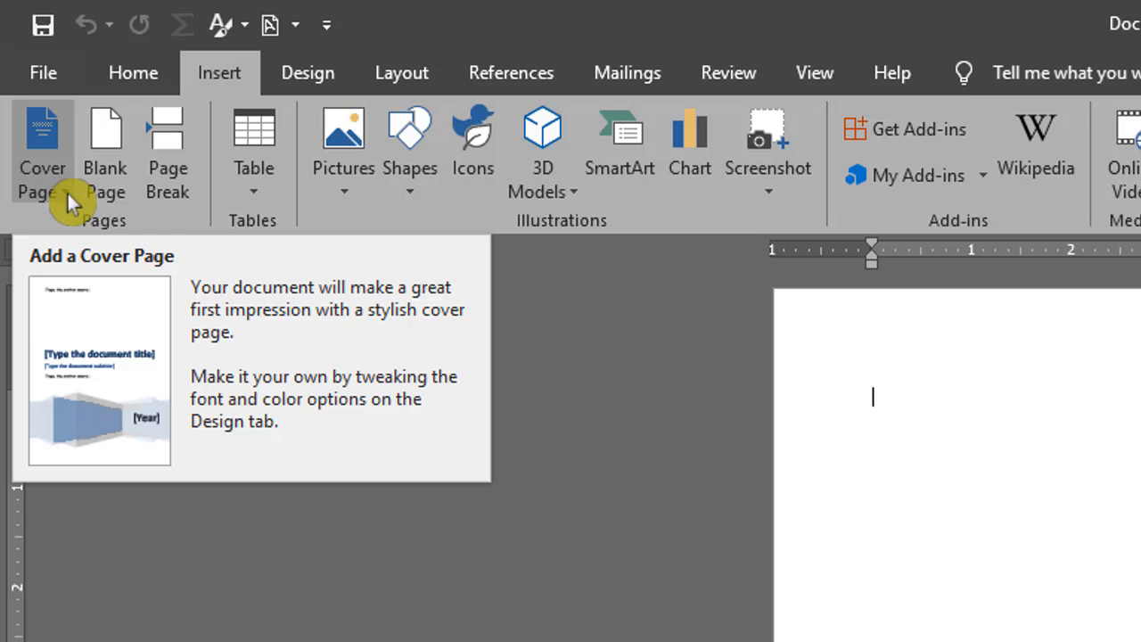
{"action": "left_click", "coordinate": [65, 191]}
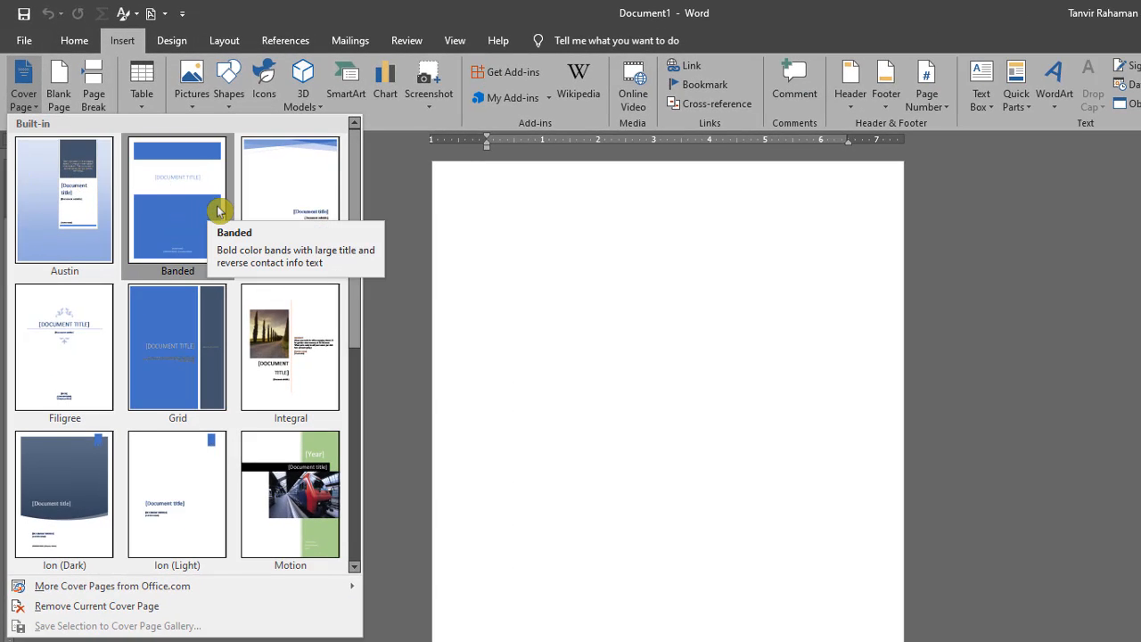
{"action": "scroll", "coordinate": [219, 211], "scroll_direction": "down", "scroll_amount": 3}
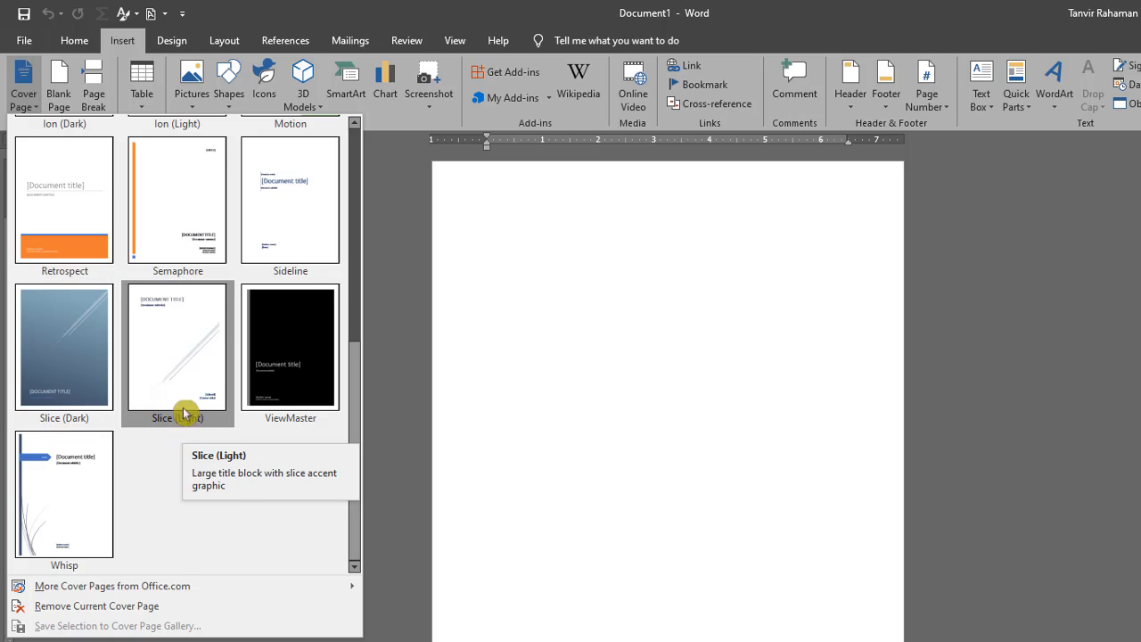
{"action": "scroll", "coordinate": [182, 405], "scroll_direction": "up", "scroll_amount": 3}
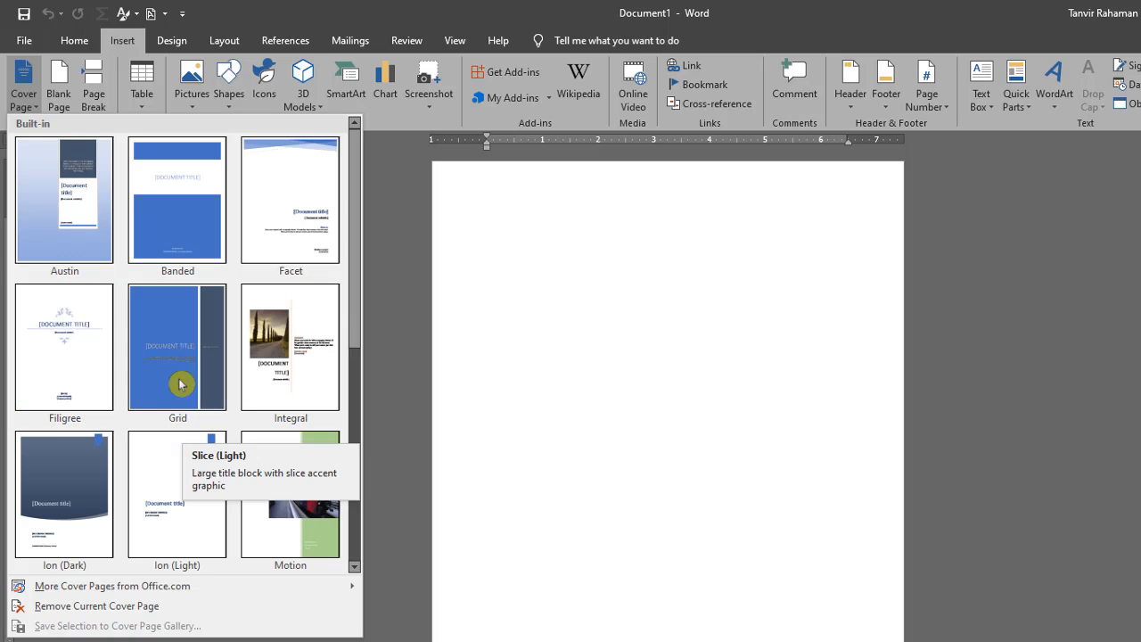
{"action": "left_click", "coordinate": [188, 214]}
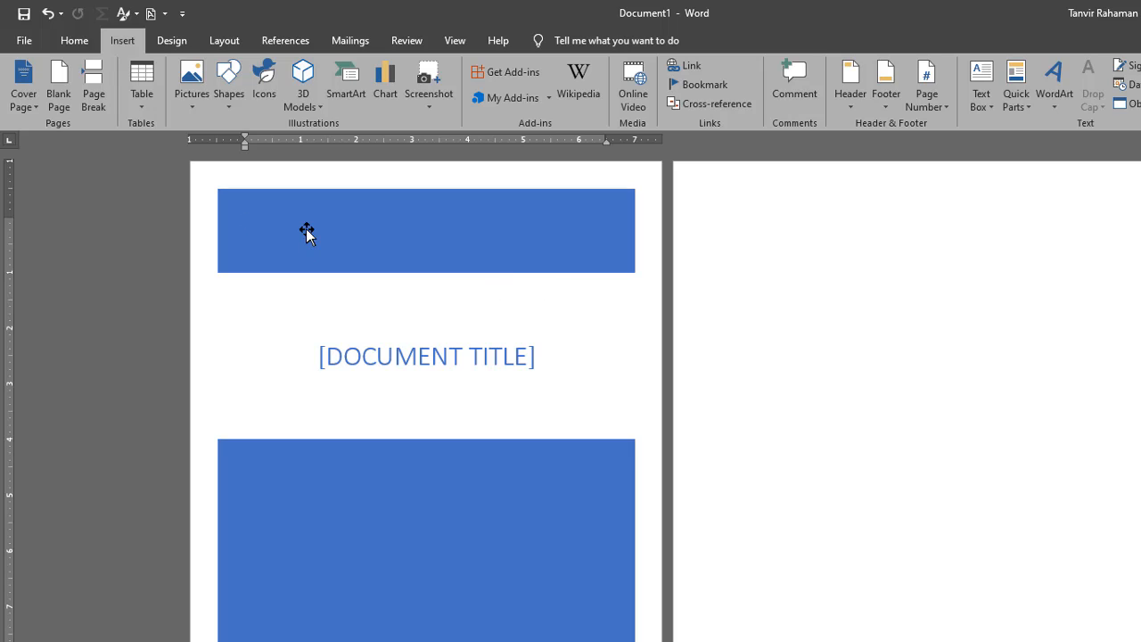
Replace the cover page's document title placeholder with TANVIR ACADEMY
{"action": "left_click", "coordinate": [435, 351]}
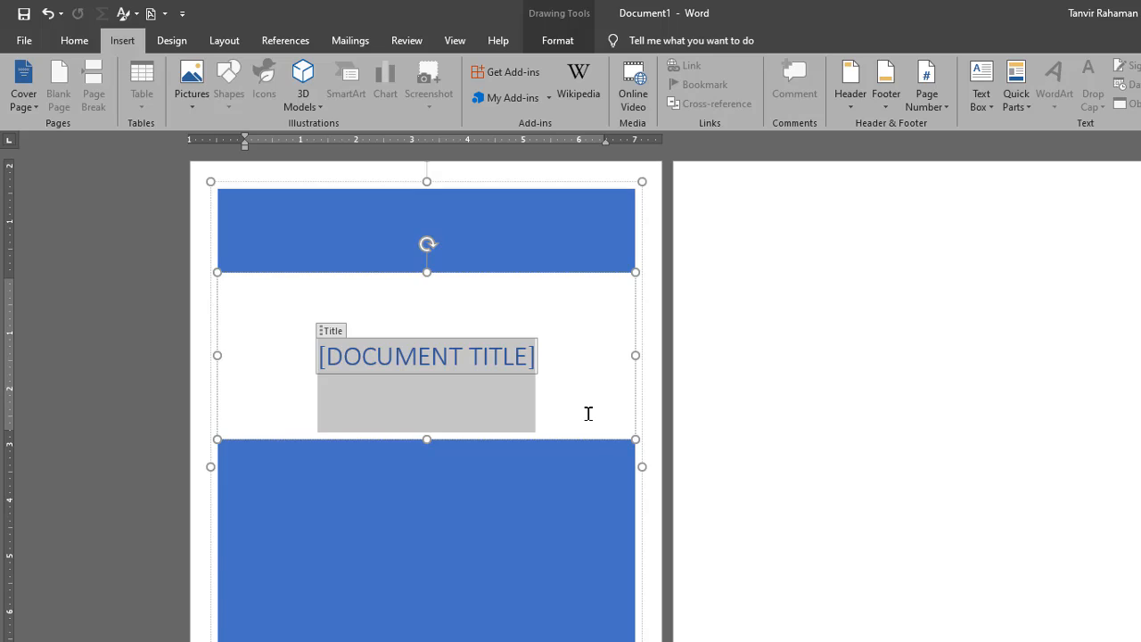
{"action": "type", "text": "TANVIR ACADEMY"}
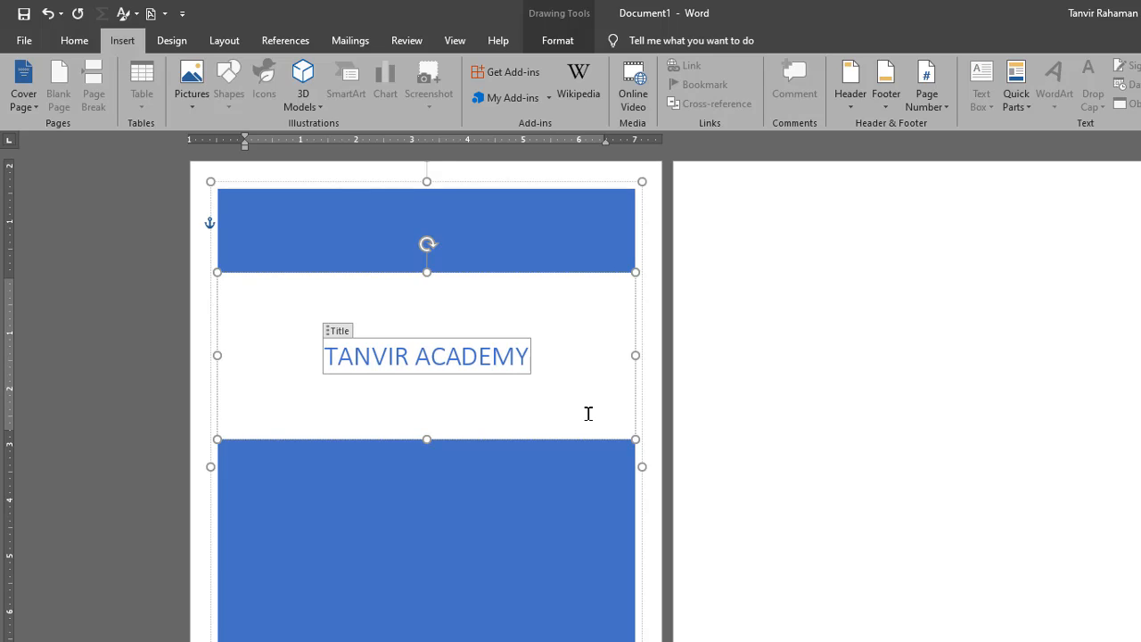
Examine the author, company name and company address fields in the lower band of the cover page
{"action": "scroll", "coordinate": [574, 406], "scroll_direction": "down", "scroll_amount": 2}
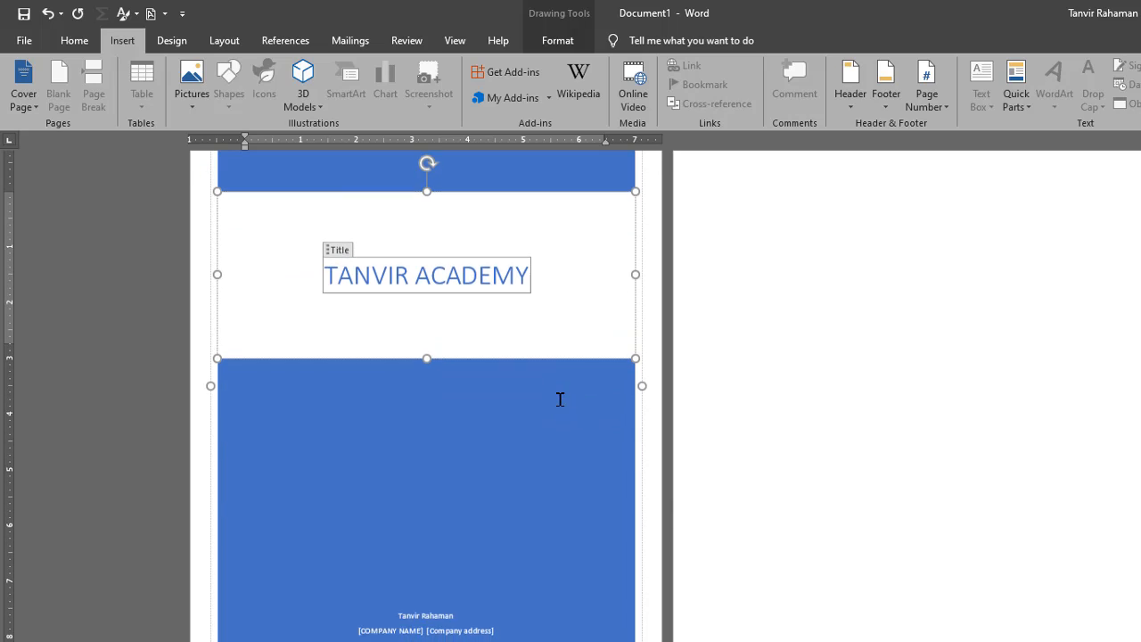
{"action": "left_click", "coordinate": [426, 608]}
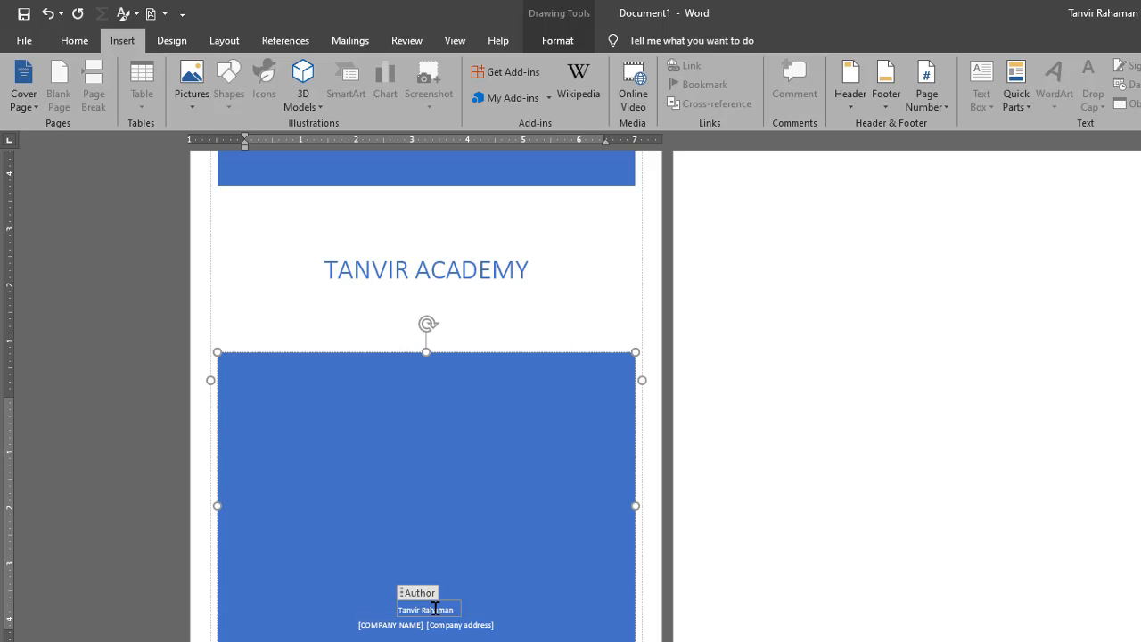
{"action": "left_click", "coordinate": [395, 624]}
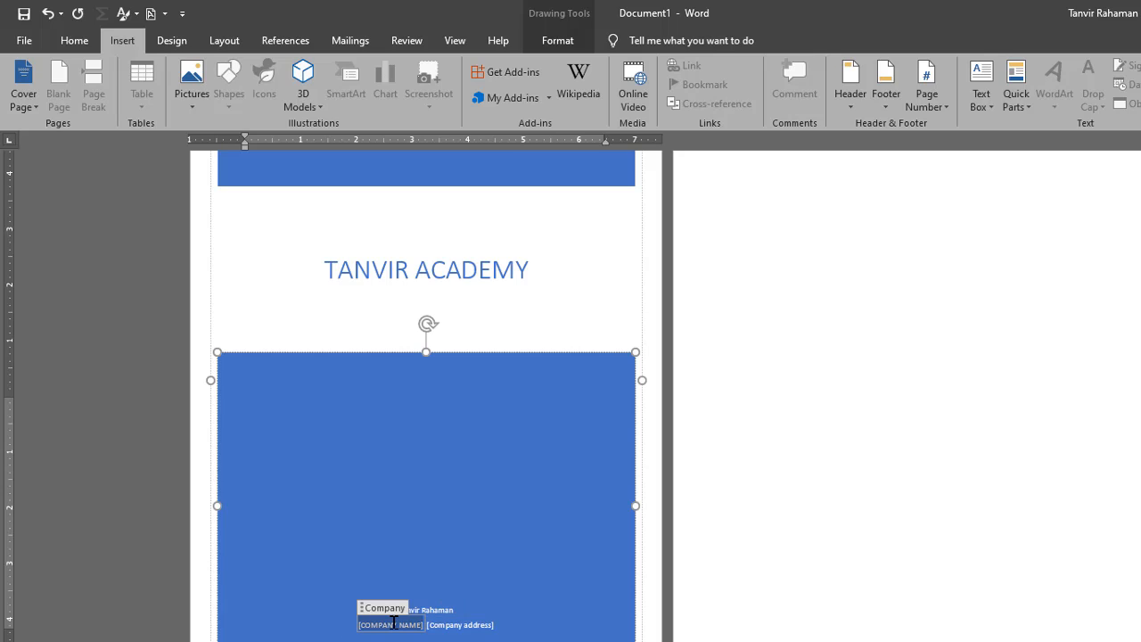
{"action": "left_click", "coordinate": [448, 625]}
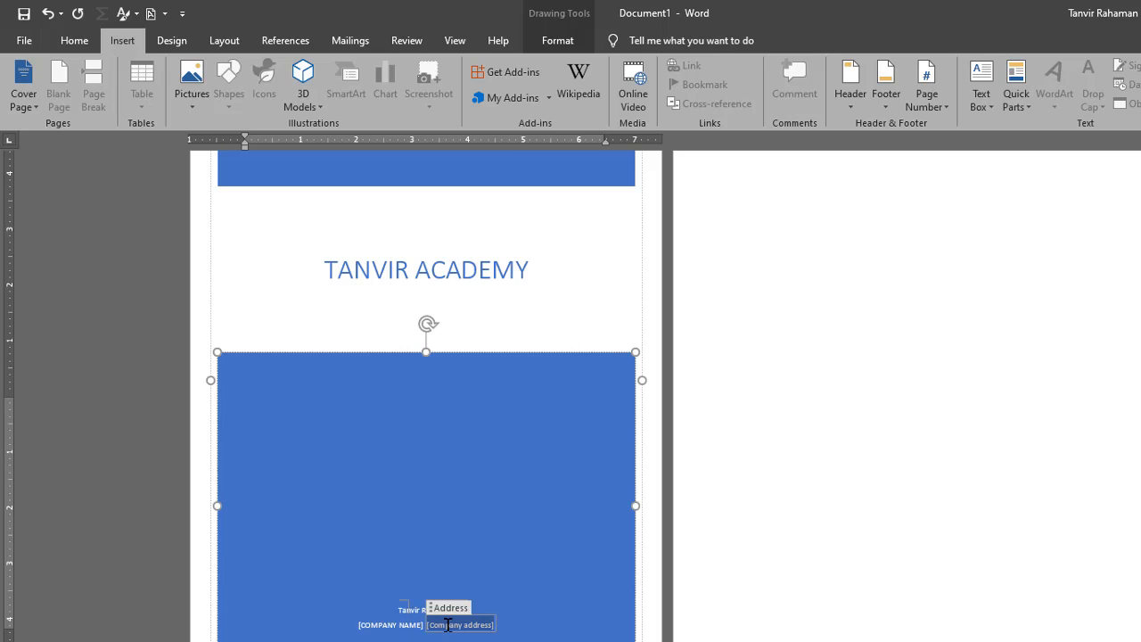
{"action": "left_click", "coordinate": [393, 625]}
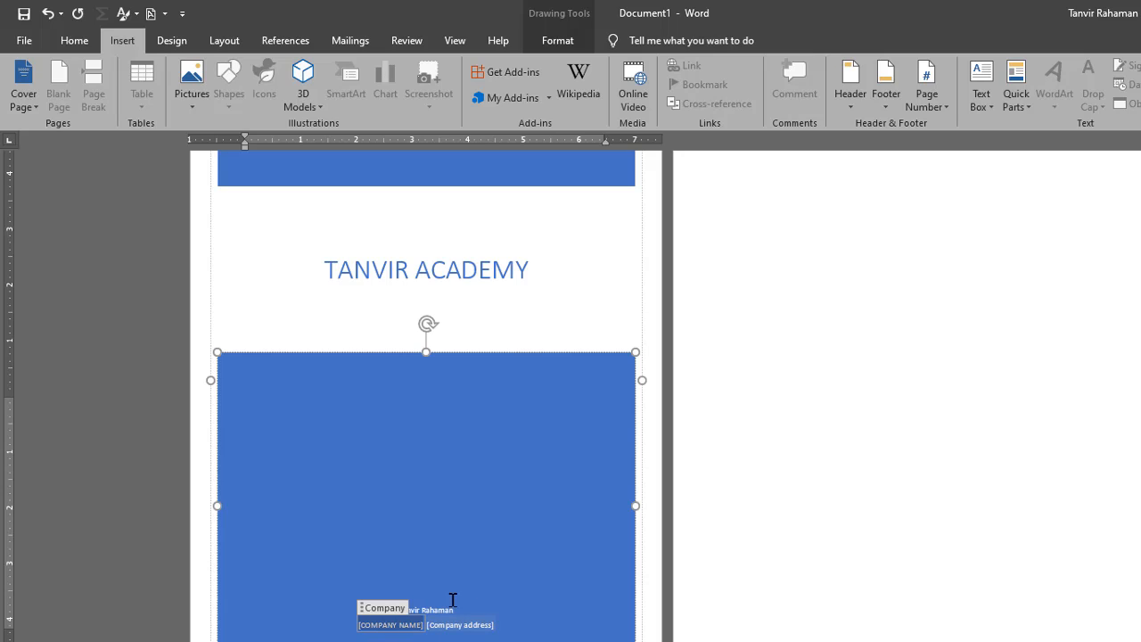
{"action": "scroll", "coordinate": [491, 323], "scroll_direction": "up", "scroll_amount": 2}
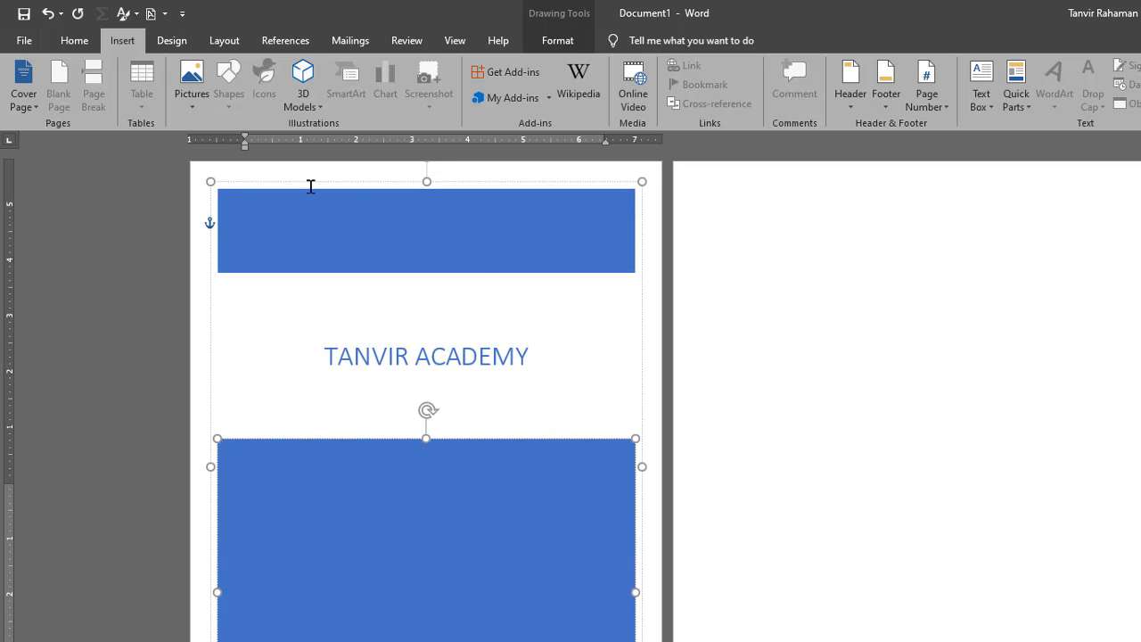
{"action": "left_click", "coordinate": [36, 106]}
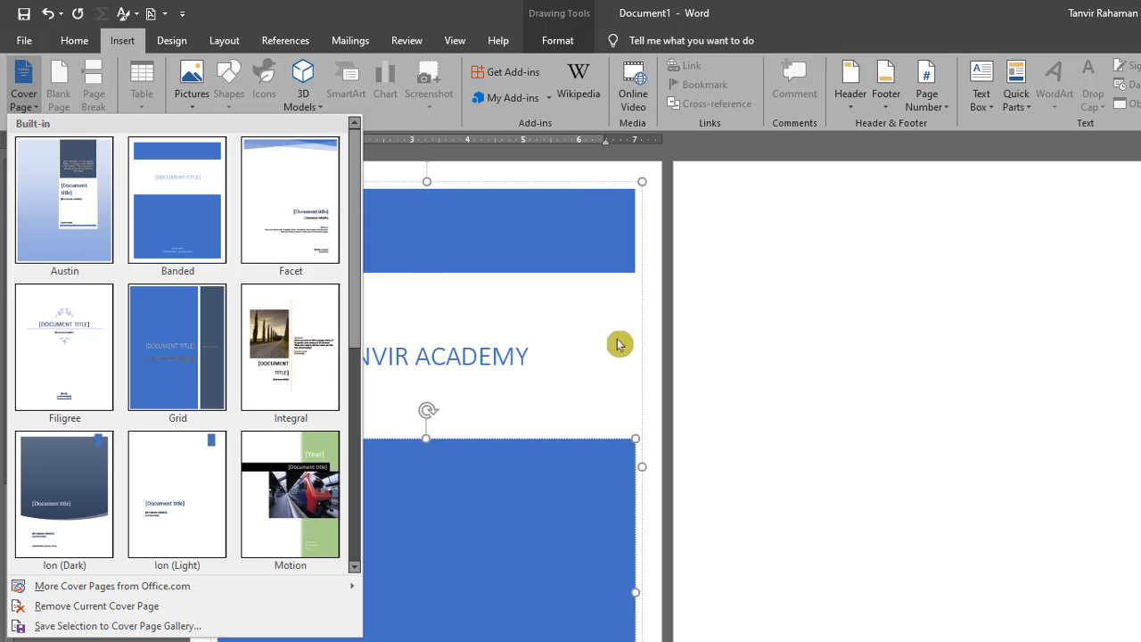
{"action": "left_click", "coordinate": [571, 247]}
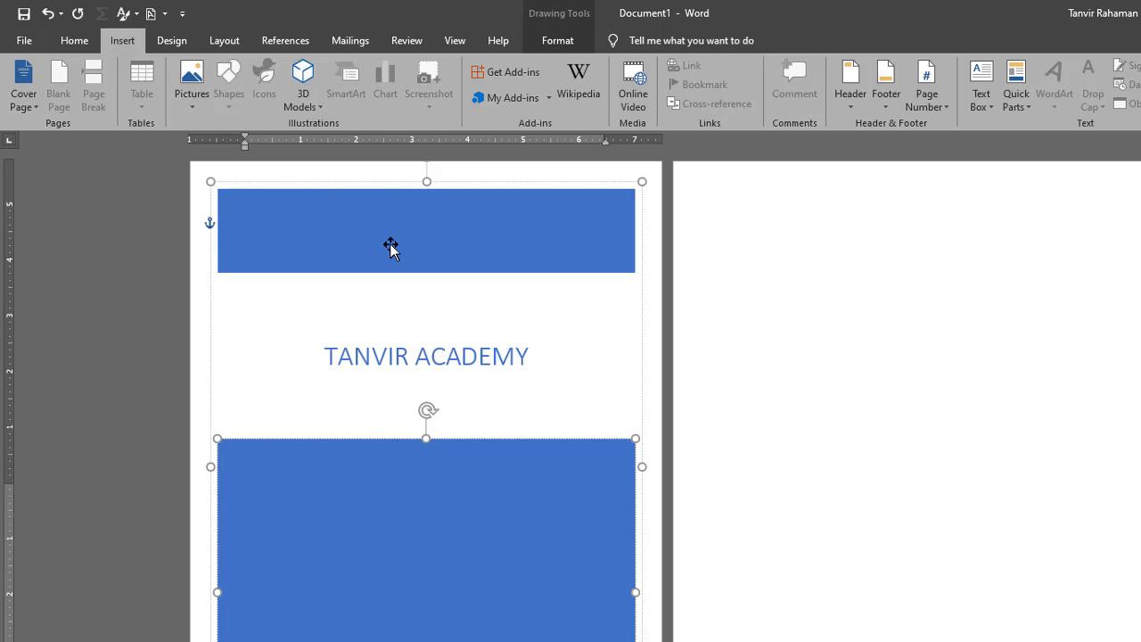
Preview the orange fill style on the cover page's upper band and the preset shape effects on the lower band without applying them
{"action": "double_click", "coordinate": [370, 442]}
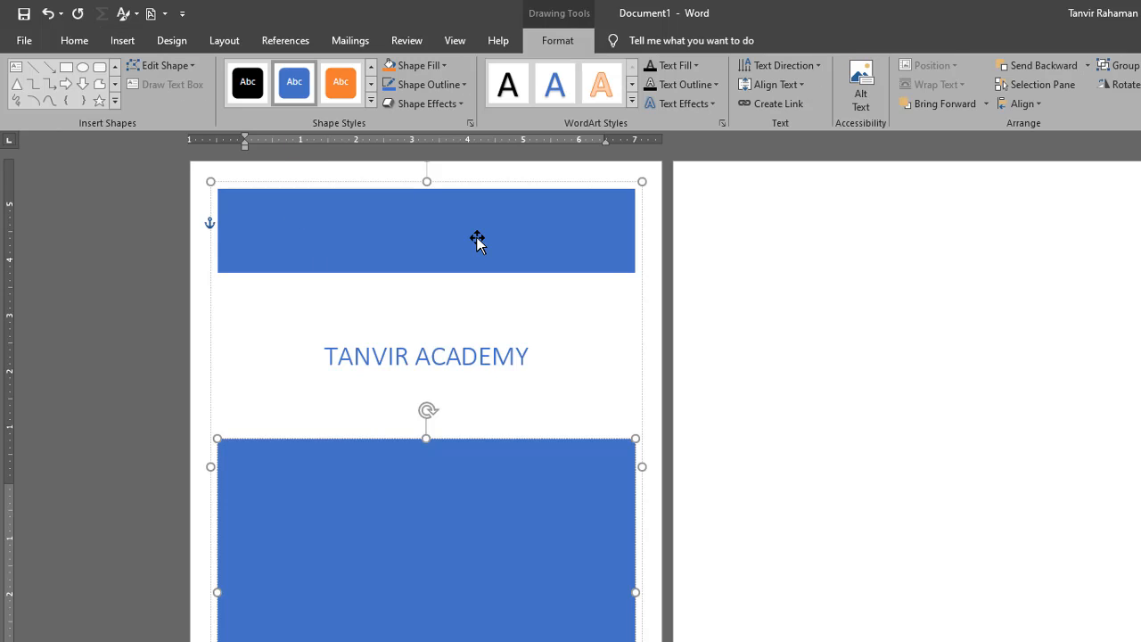
{"action": "left_click", "coordinate": [385, 228]}
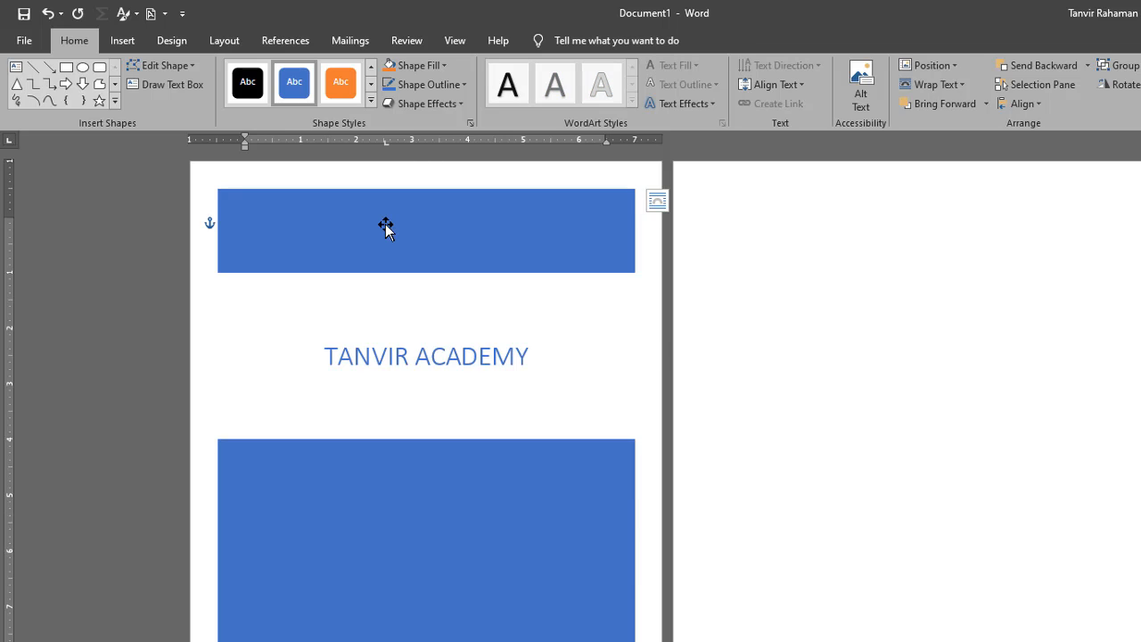
{"action": "left_click", "coordinate": [466, 226]}
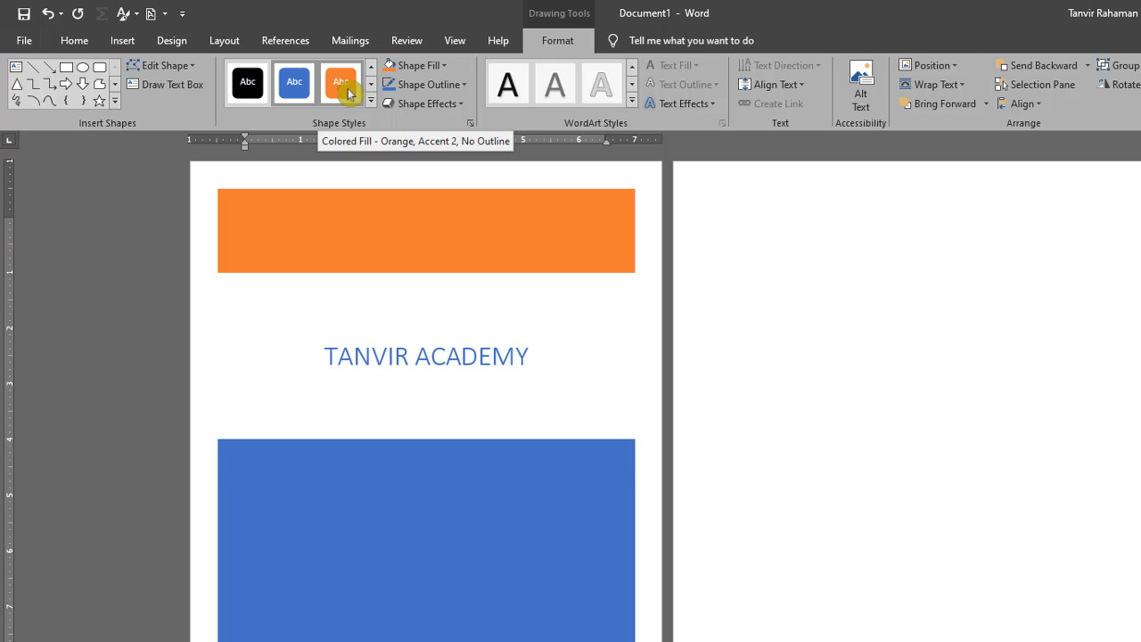
{"action": "left_click", "coordinate": [402, 570]}
{"action": "scroll", "coordinate": [410, 543], "scroll_direction": "down", "scroll_amount": 1}
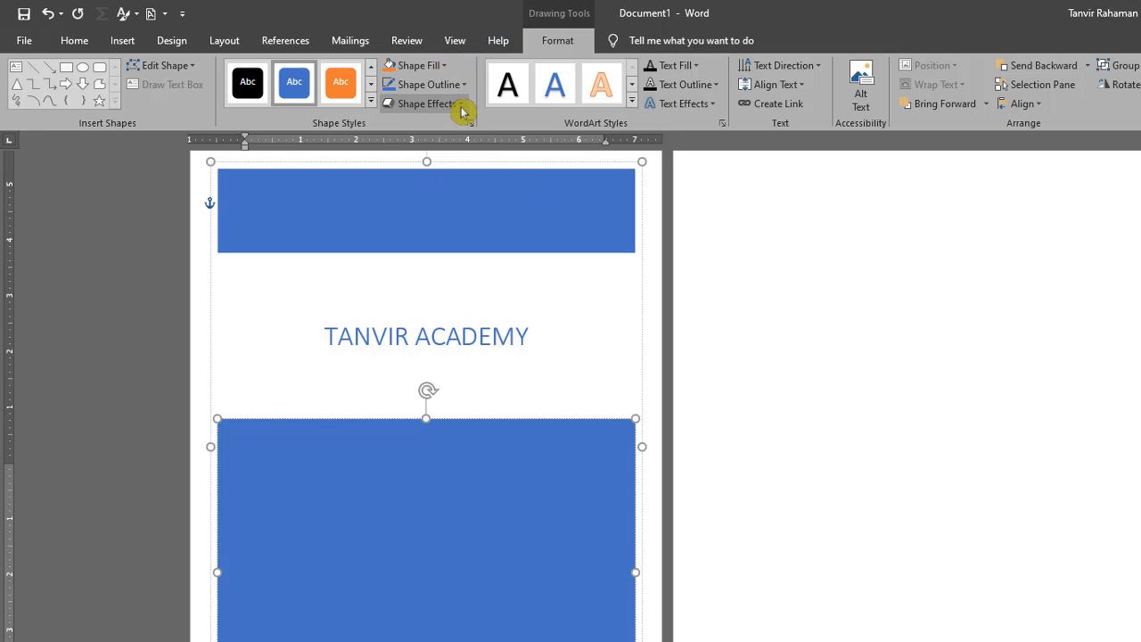
{"action": "left_click", "coordinate": [460, 105]}
{"action": "mouse_move", "coordinate": [460, 143]}
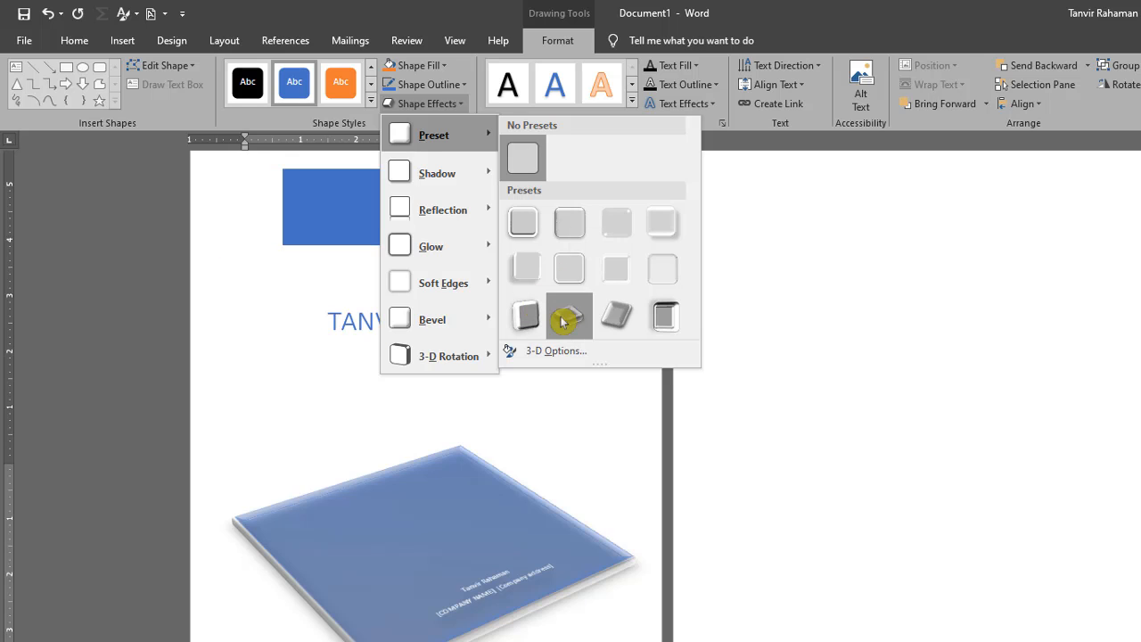
{"action": "left_click", "coordinate": [363, 480]}
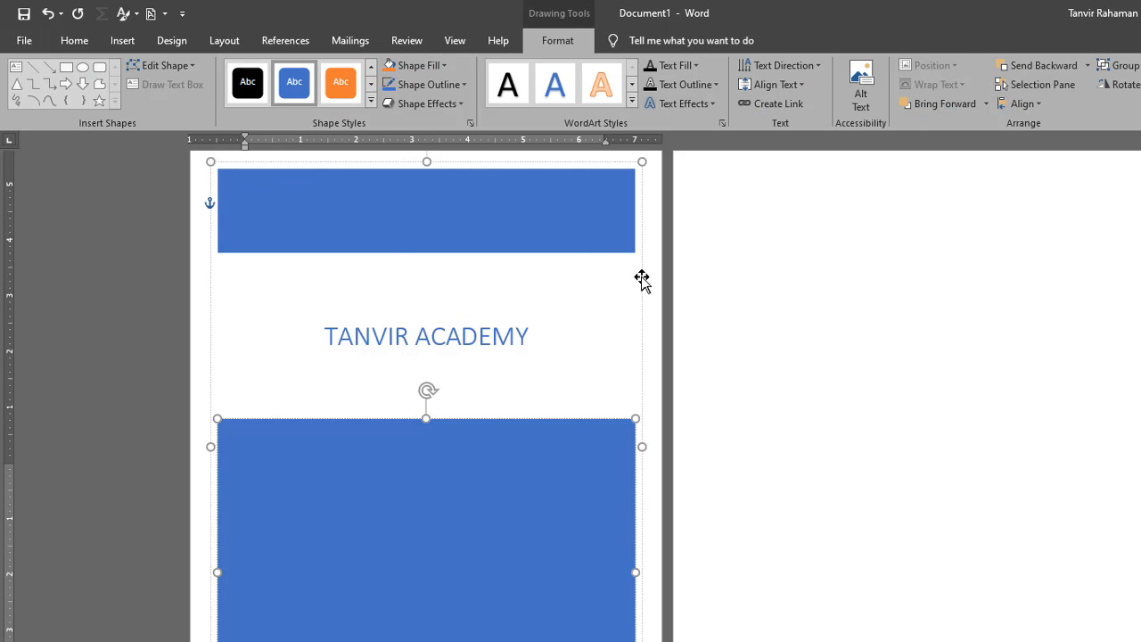
{"action": "left_click", "coordinate": [120, 42]}
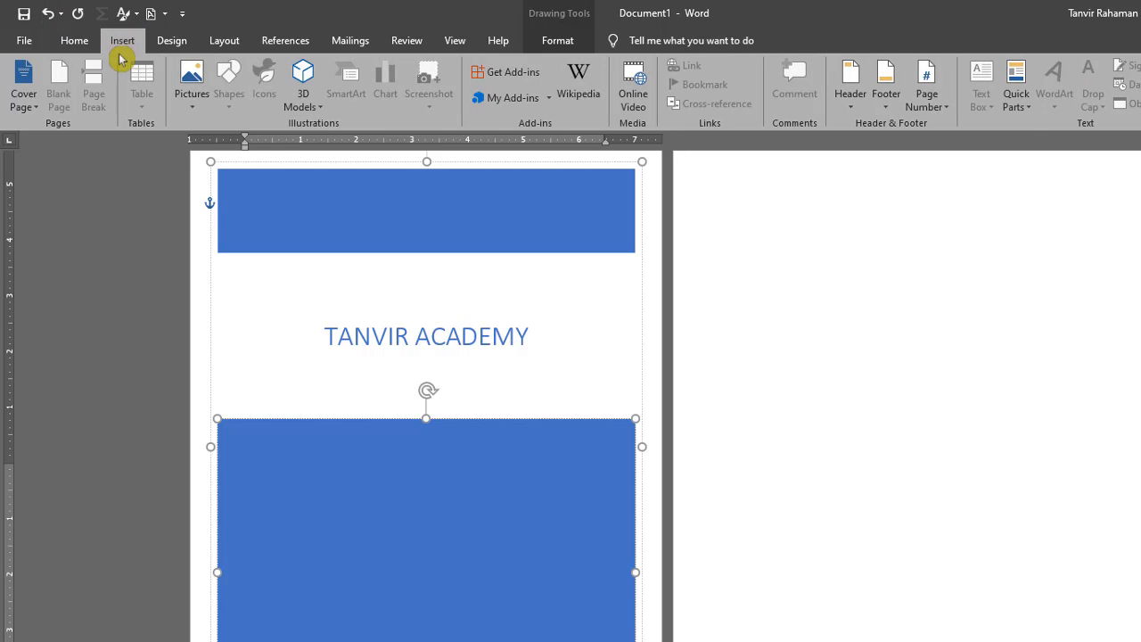
{"action": "left_click", "coordinate": [27, 109]}
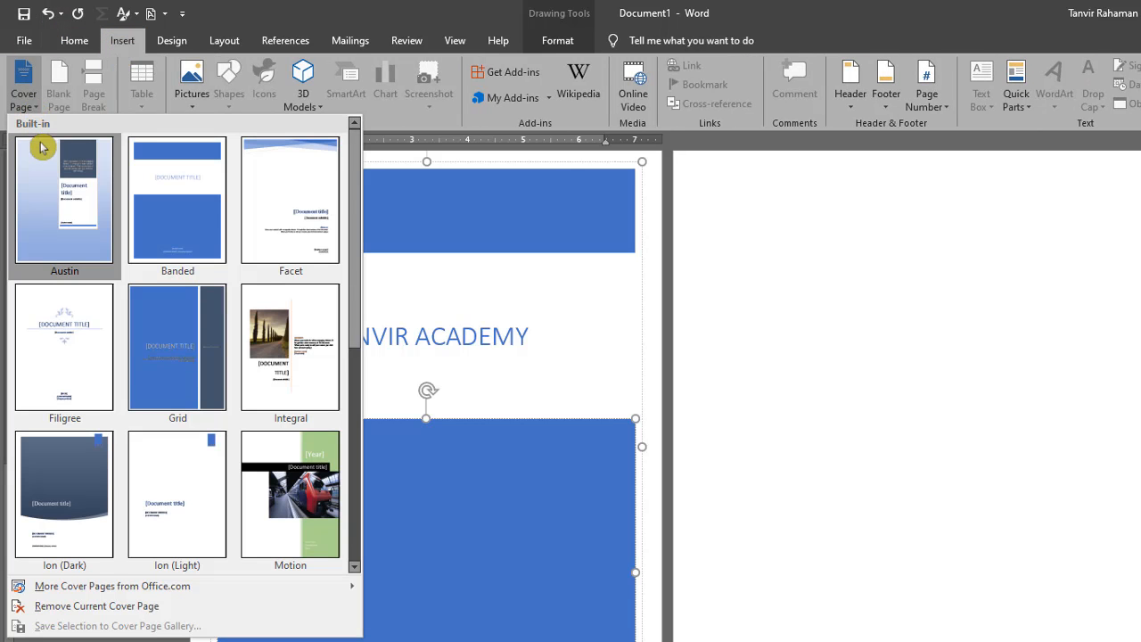
{"action": "left_click", "coordinate": [456, 446]}
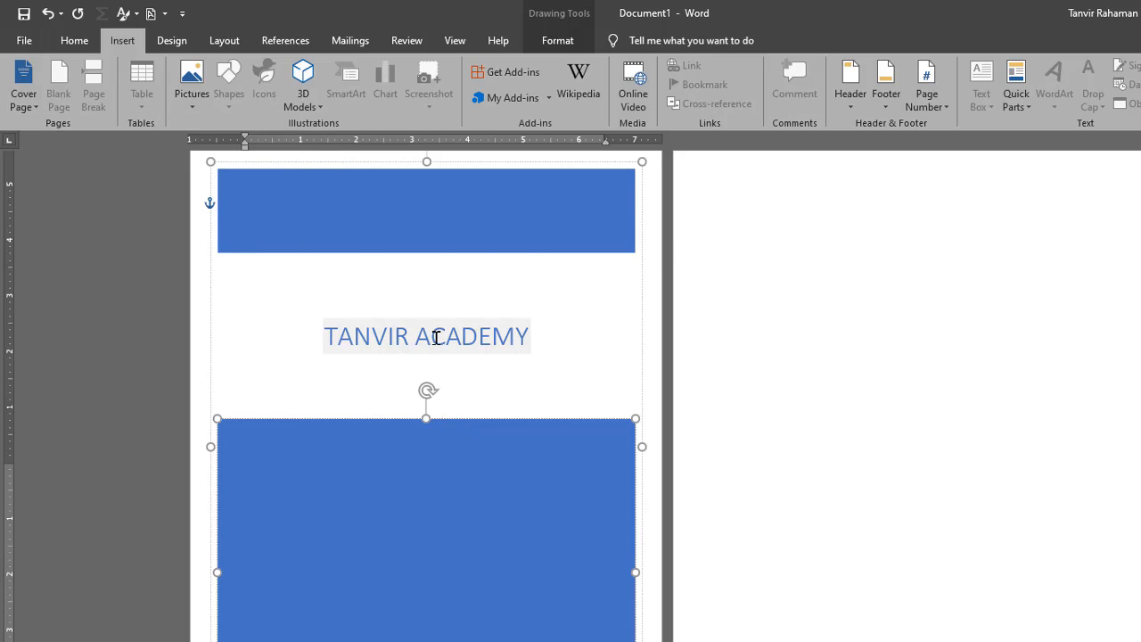
{"action": "scroll", "coordinate": [437, 337], "scroll_direction": "down", "scroll_amount": 2}
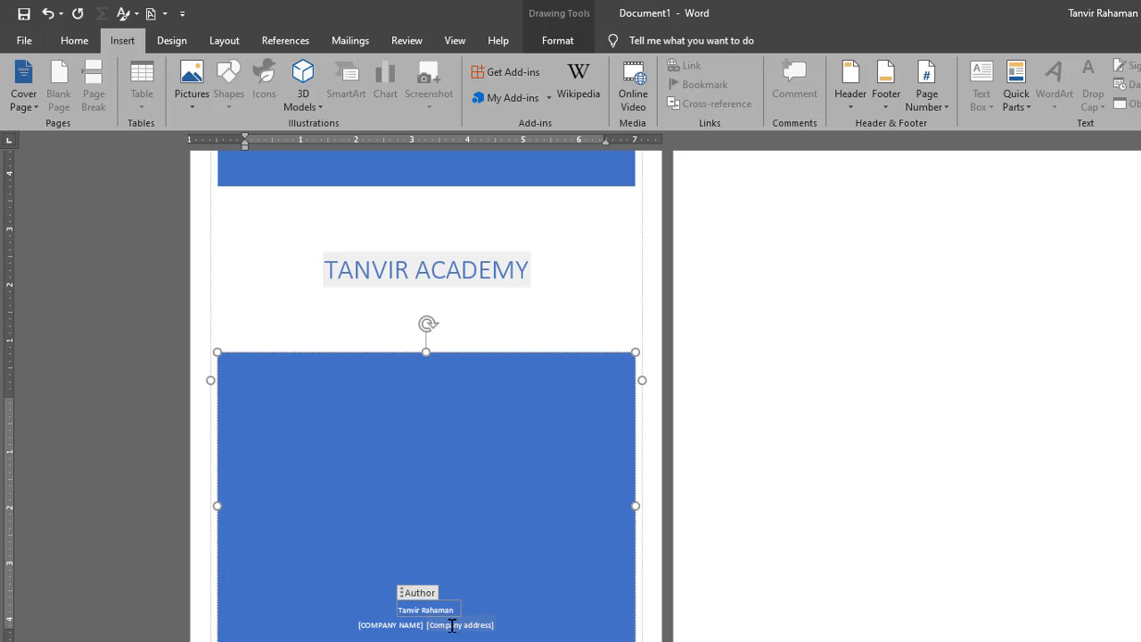
{"action": "scroll", "coordinate": [509, 460], "scroll_direction": "up", "scroll_amount": 2}
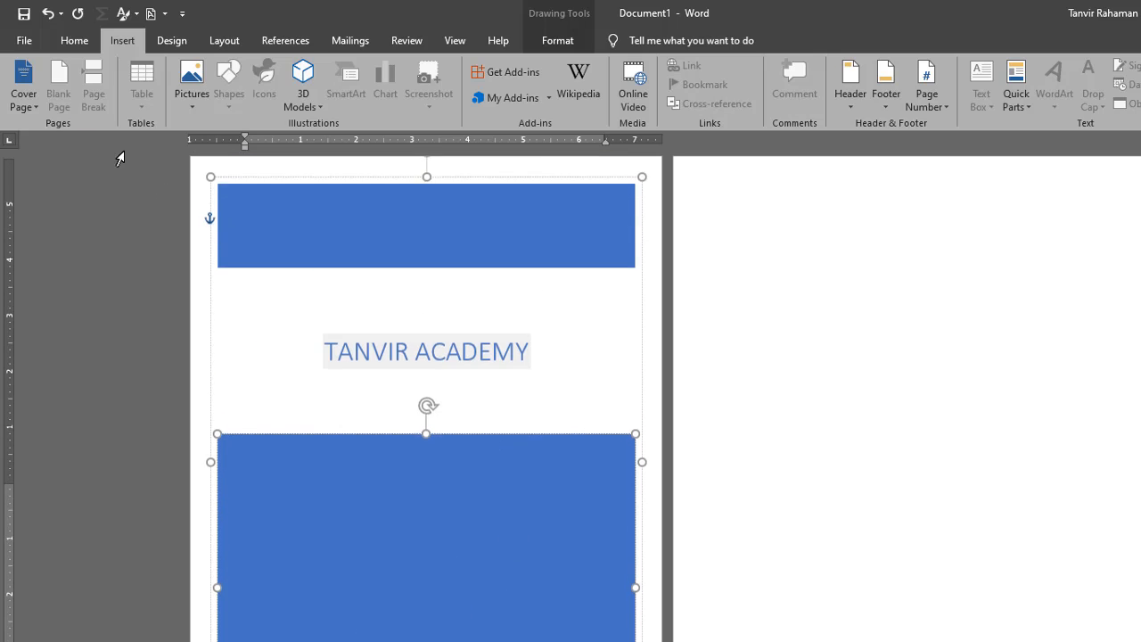
Replace the Banded cover page with the Grid design and review its title, abstract and subtitle areas
{"action": "left_click", "coordinate": [27, 98]}
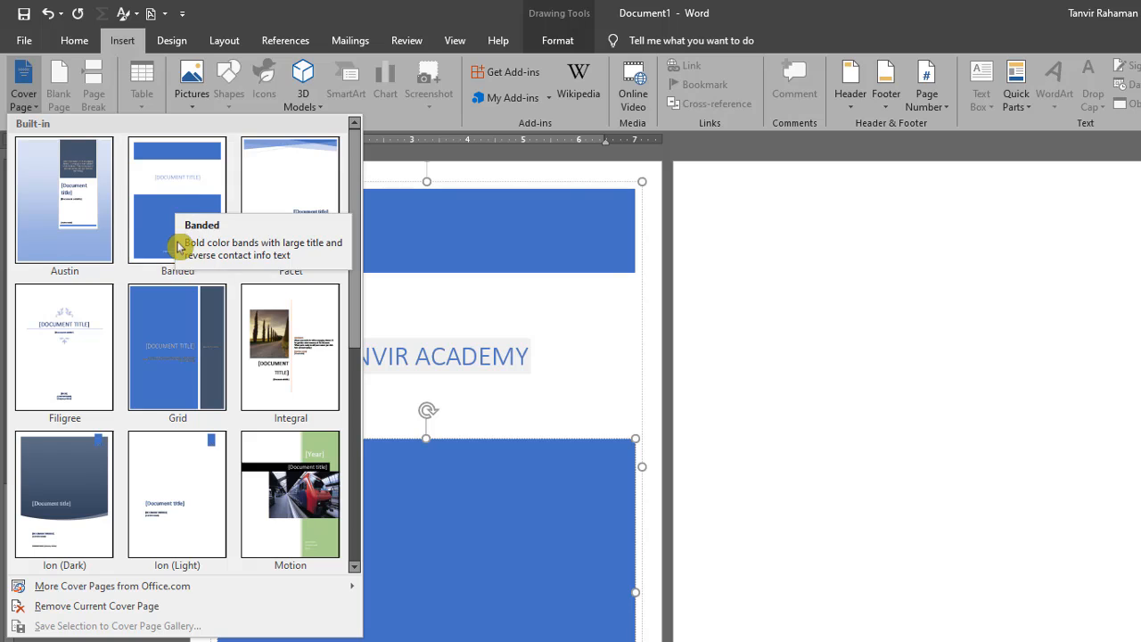
{"action": "left_click", "coordinate": [164, 328]}
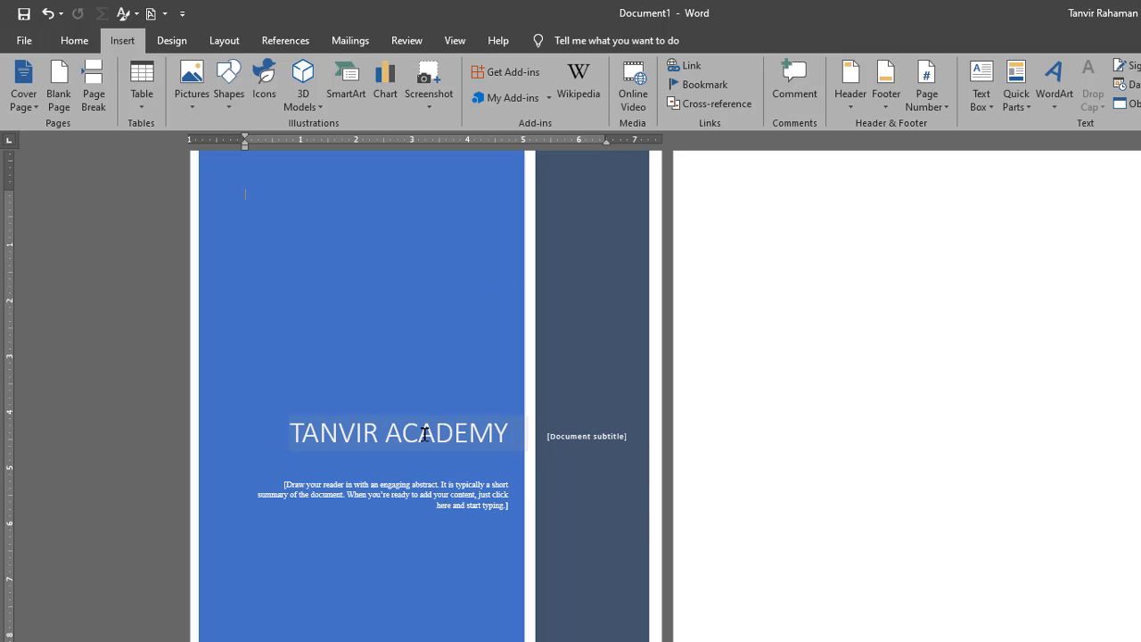
{"action": "scroll", "coordinate": [424, 434], "scroll_direction": "down", "scroll_amount": 1}
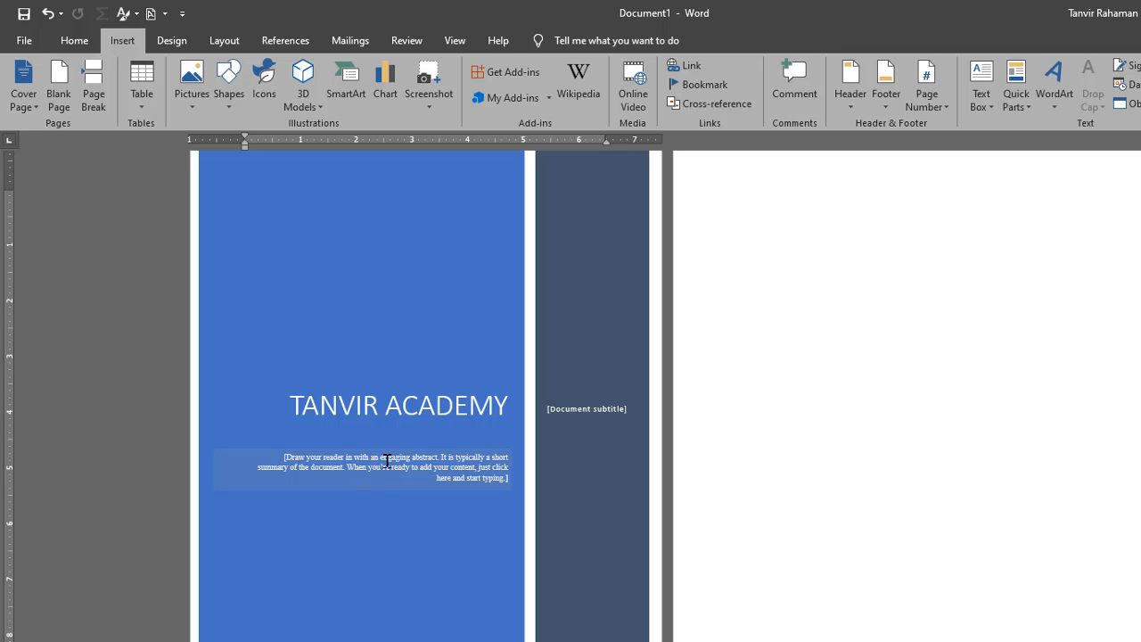
Remove the Grid cover page from the document
{"action": "left_click", "coordinate": [36, 109]}
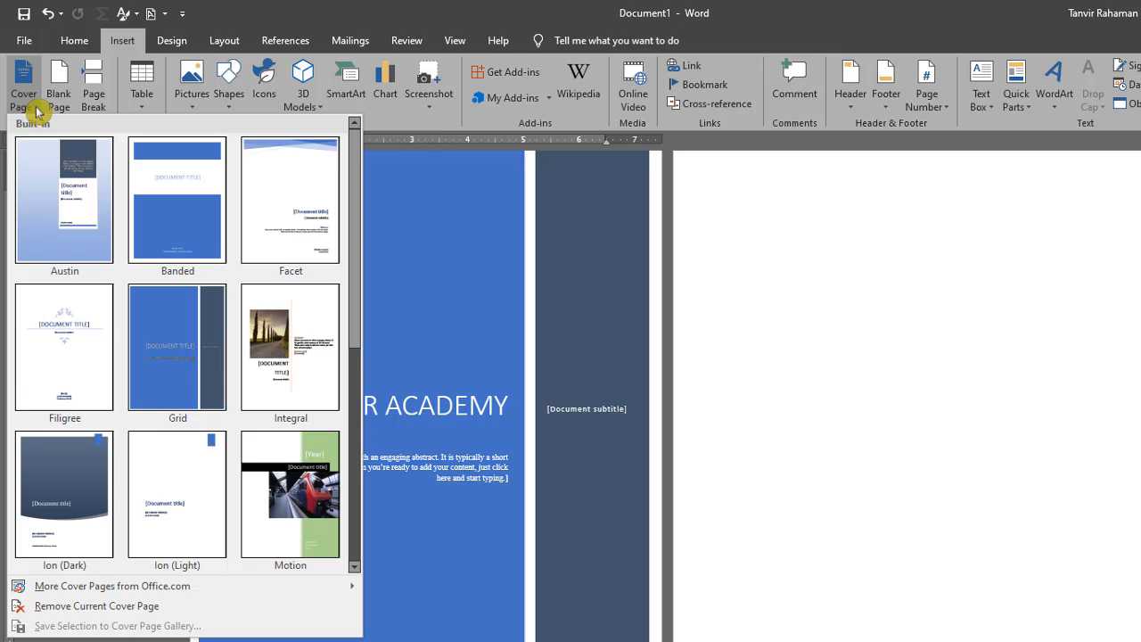
{"action": "left_click", "coordinate": [149, 610]}
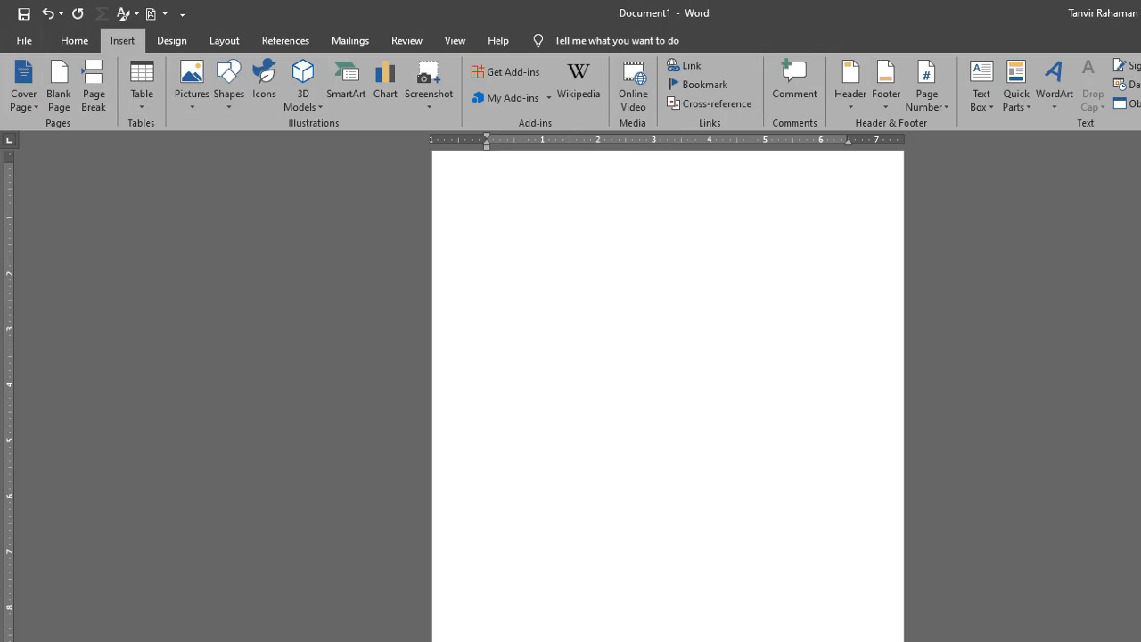
Insert the Banded cover page into the document once more and remove it again
{"action": "left_click", "coordinate": [36, 109]}
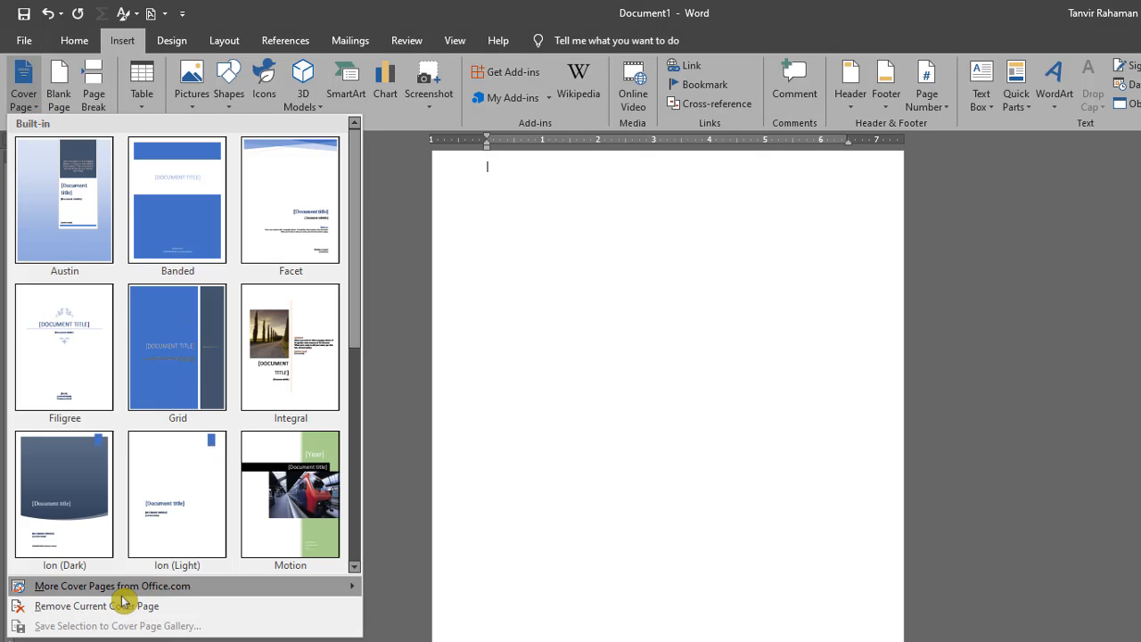
{"action": "mouse_move", "coordinate": [148, 594]}
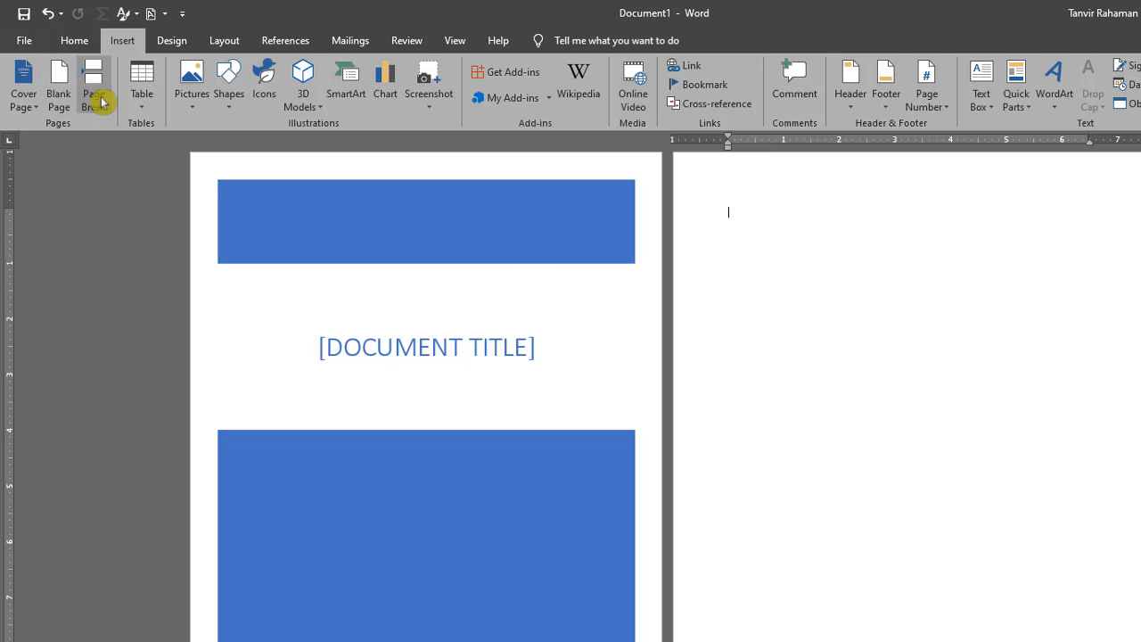
{"action": "left_click", "coordinate": [22, 98]}
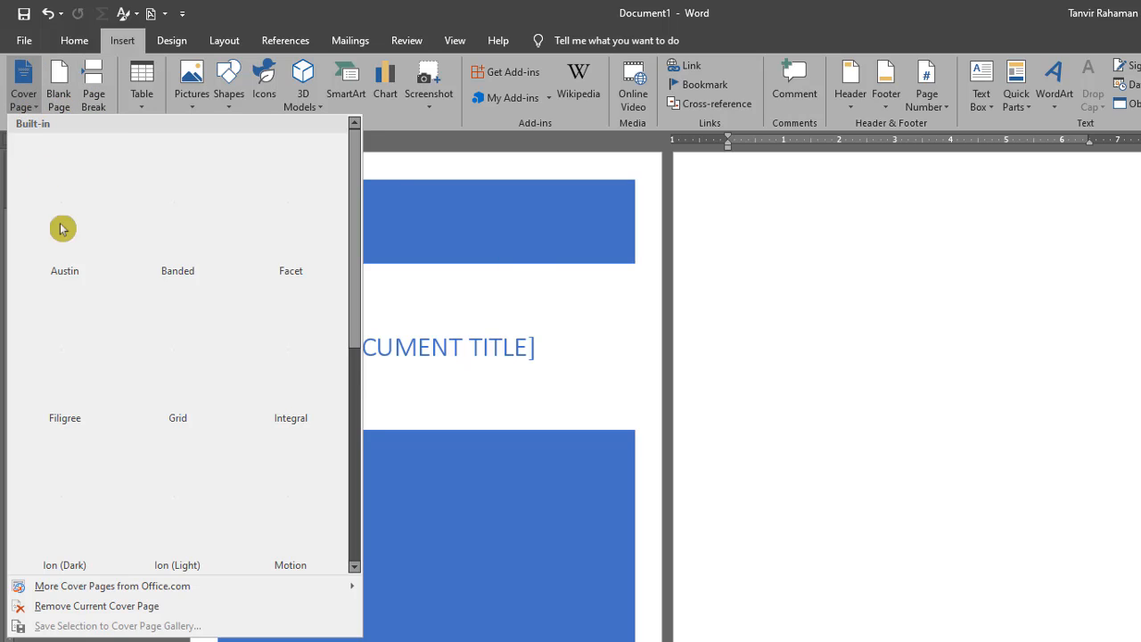
{"action": "left_click", "coordinate": [103, 607]}
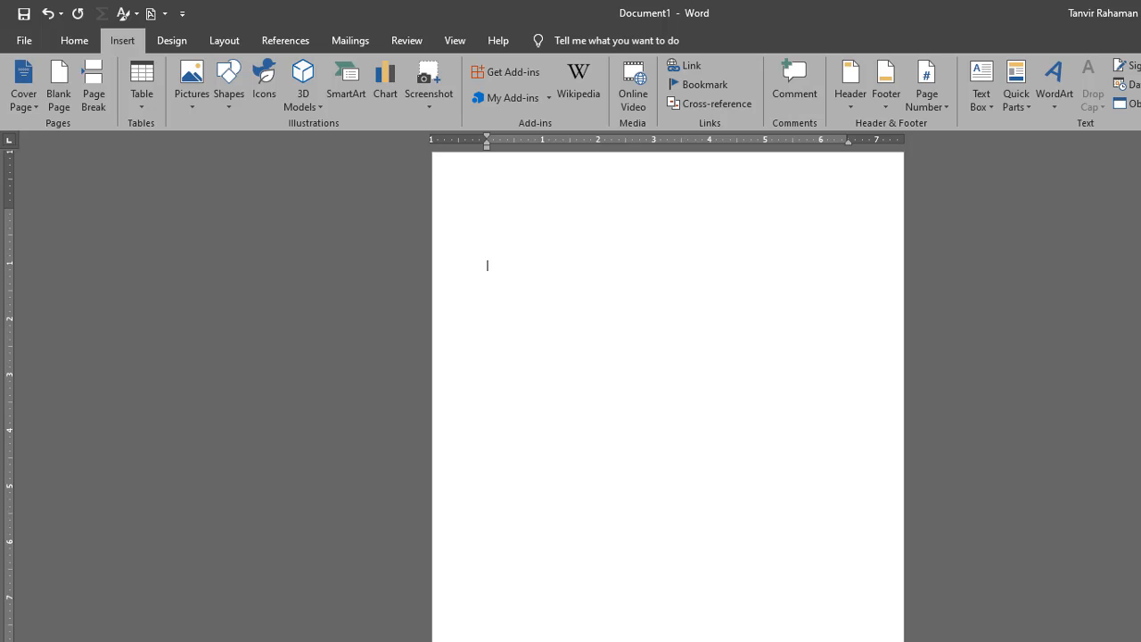
Try a page break in the empty document and undo it
{"action": "key", "text": "ctrl+Return"}
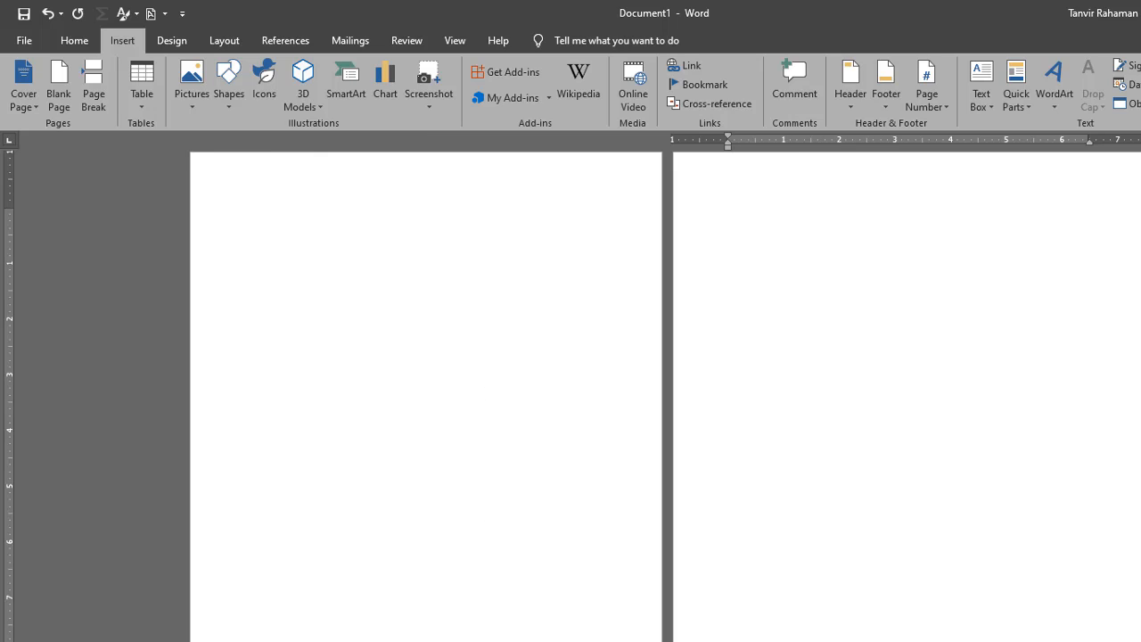
{"action": "key", "text": "ctrl+z"}
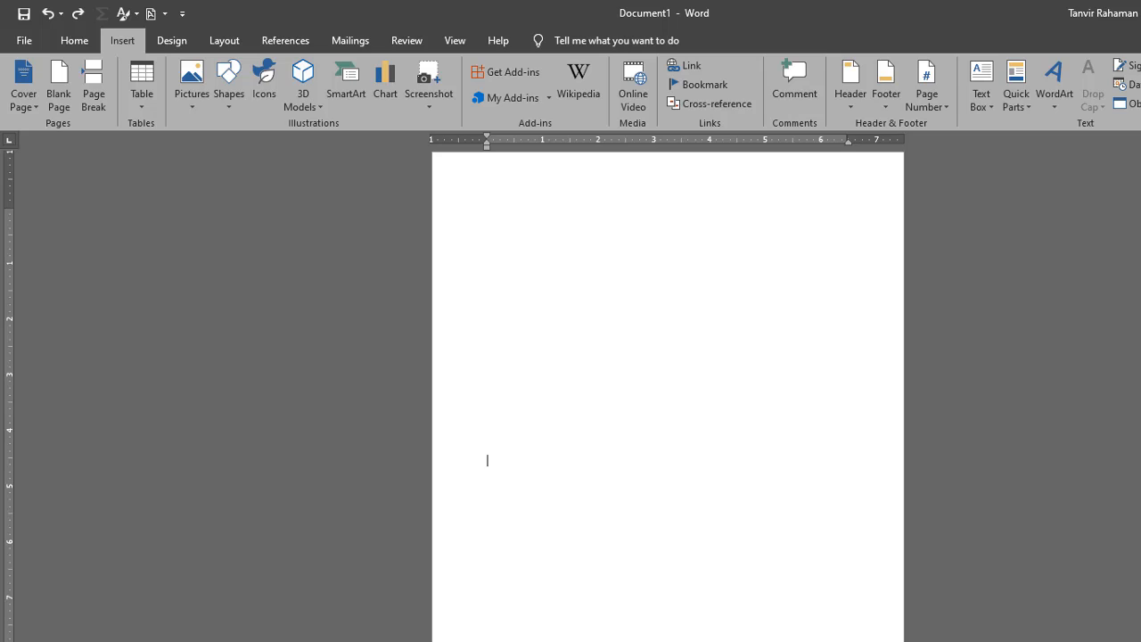
{"action": "key", "text": "ctrl+z"}
{"action": "scroll", "coordinate": [667, 392], "scroll_direction": "up", "scroll_amount": 1}
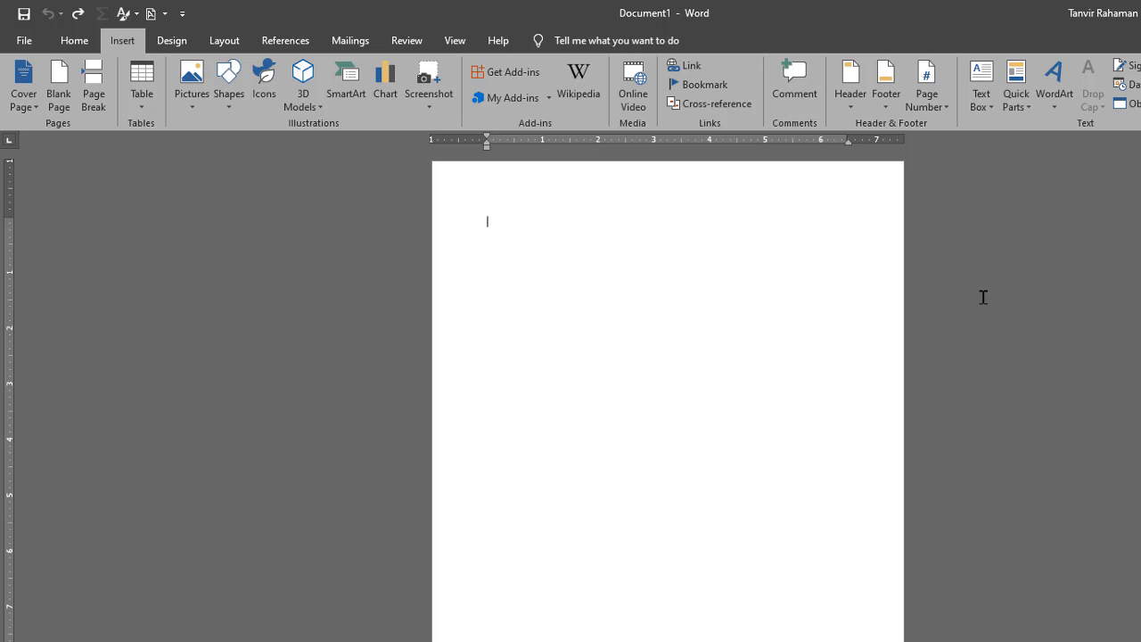
Try adding two blank pages to the document and undo the additions
{"action": "left_click", "coordinate": [63, 98]}
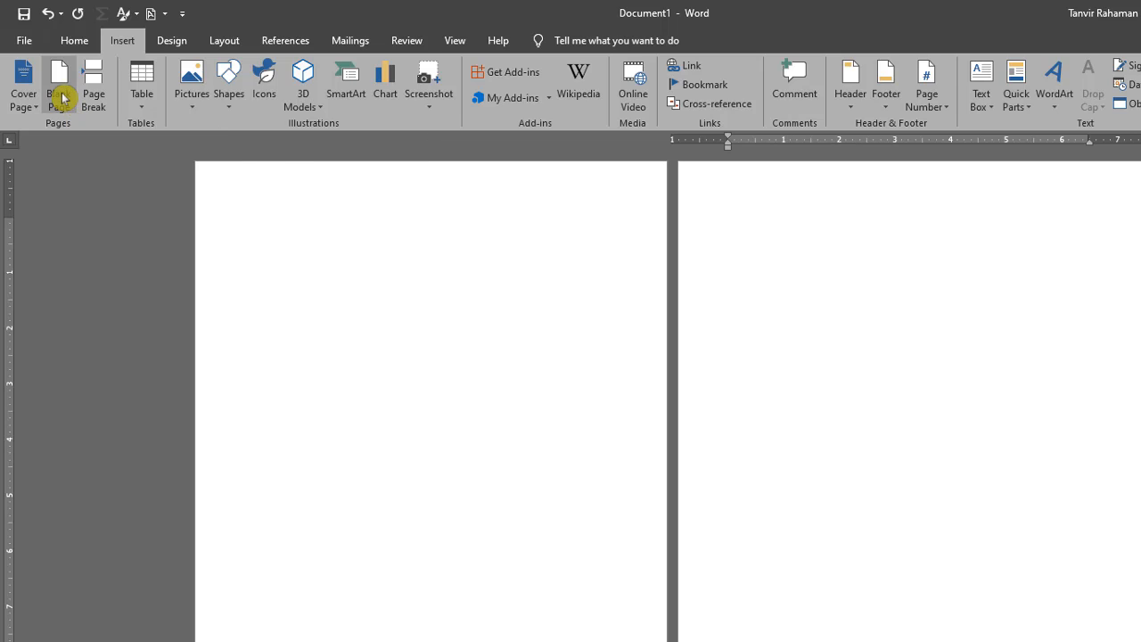
{"action": "left_click", "coordinate": [63, 99]}
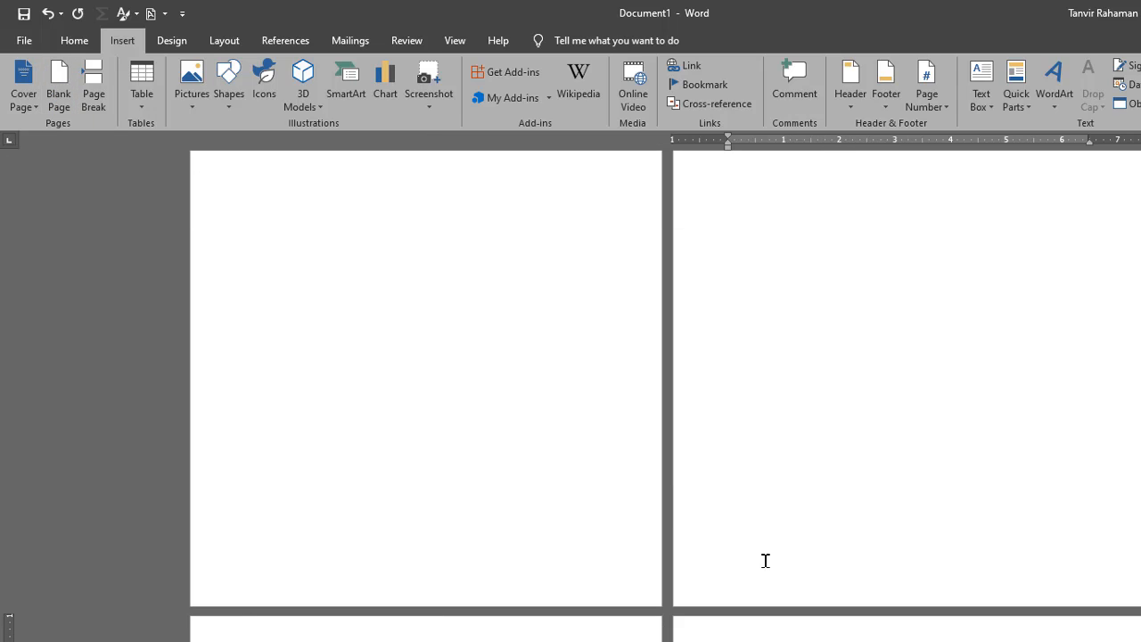
{"action": "key", "text": "ctrl+z"}
{"action": "key", "text": "ctrl+z"}
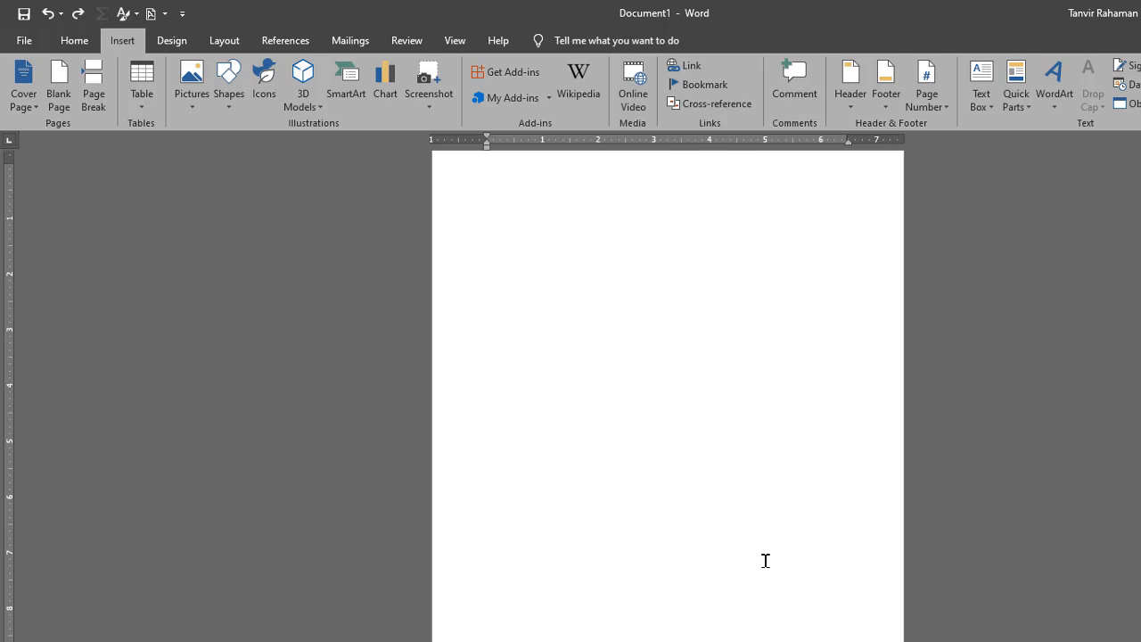
{"action": "key", "text": "ctrl+z"}
{"action": "scroll", "coordinate": [766, 561], "scroll_direction": "up", "scroll_amount": 2}
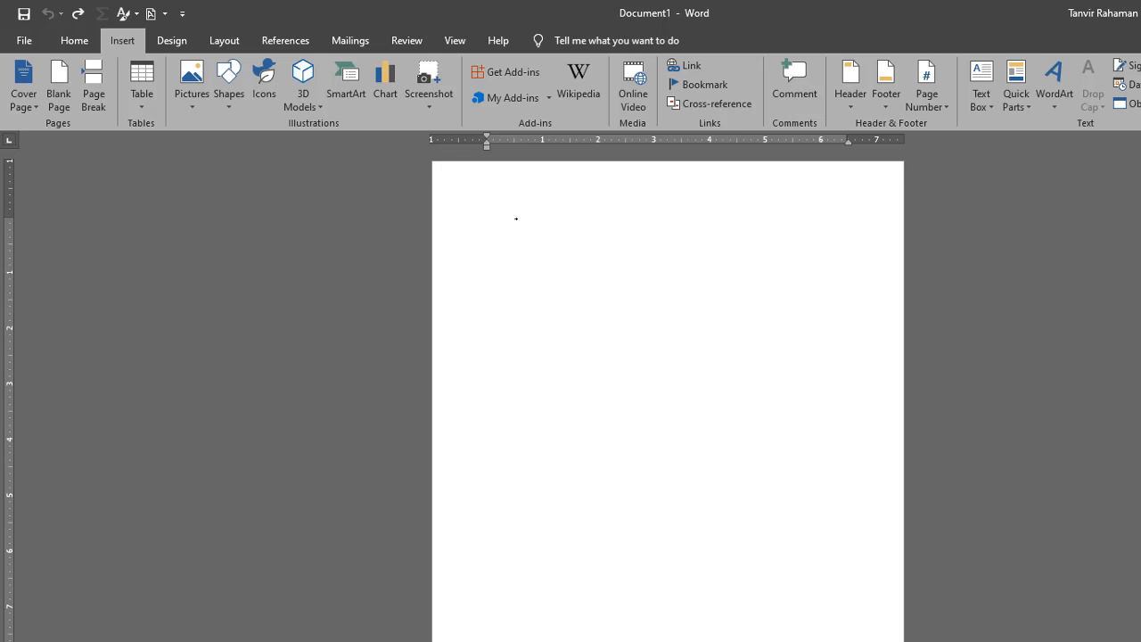
Try several consecutive page breaks in the empty document and undo them all
{"action": "key", "text": "ctrl+Return"}
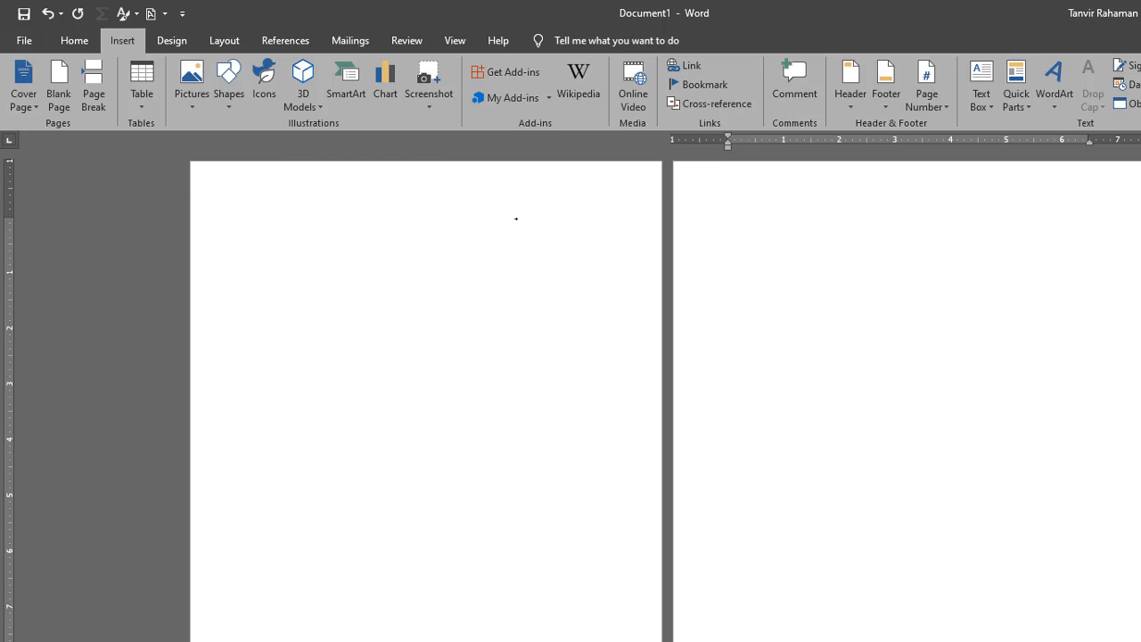
{"action": "key", "text": "ctrl+Return"}
{"action": "key", "text": "ctrl+Return"}
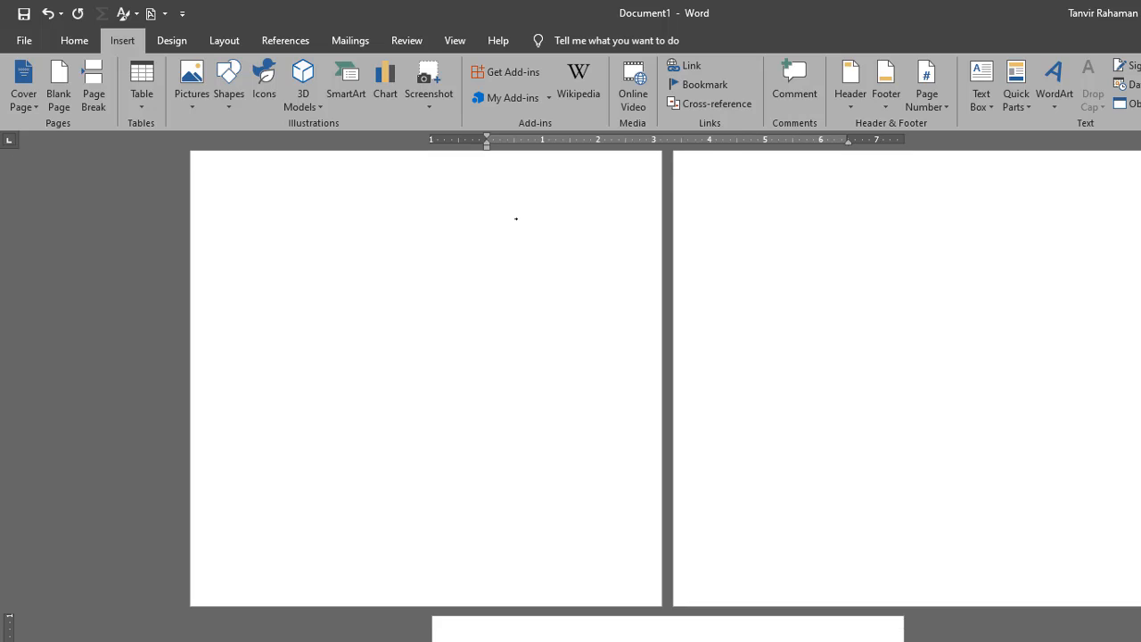
{"action": "key", "text": "BackSpace"}
{"action": "key", "text": "ctrl+Return"}
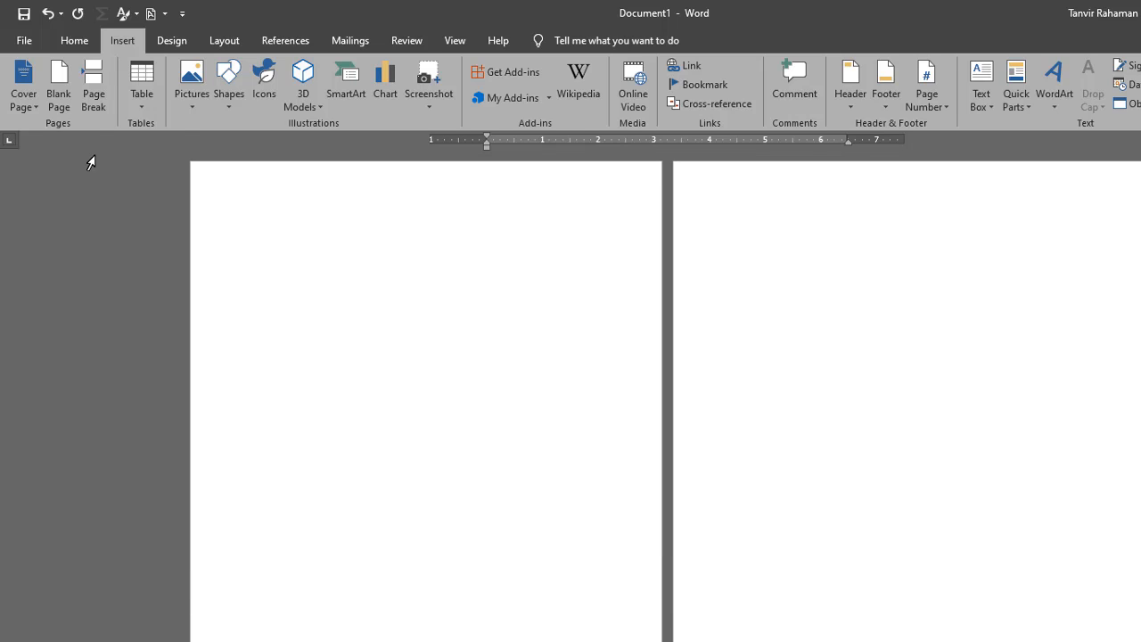
{"action": "left_click", "coordinate": [48, 14]}
{"action": "left_click", "coordinate": [49, 16]}
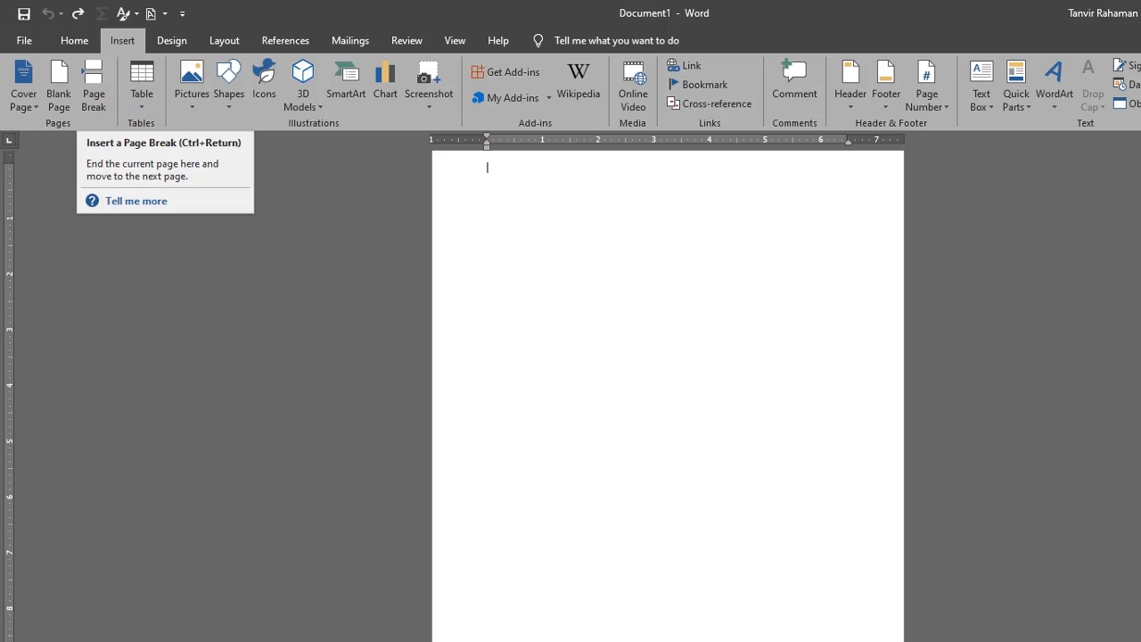
{"action": "scroll", "coordinate": [527, 398], "scroll_direction": "up", "scroll_amount": 2}
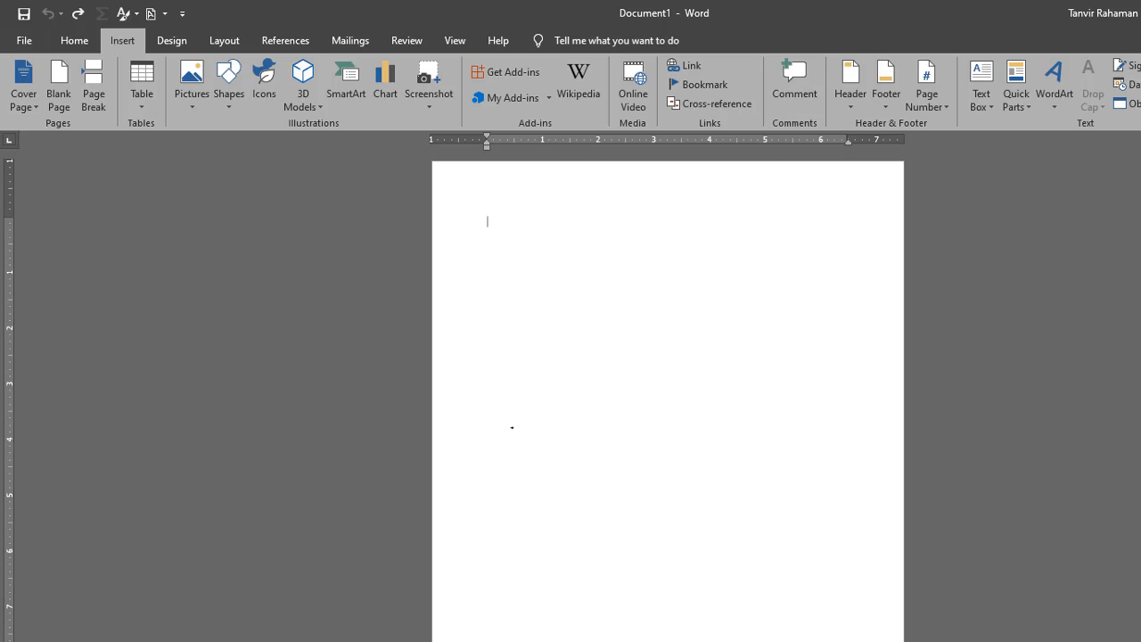
Generate sample paragraphs with =rand() and paste a copy of all five below them, keeping the source formatting
{"action": "type", "text": "-rand()"}
{"action": "key", "text": "Return"}
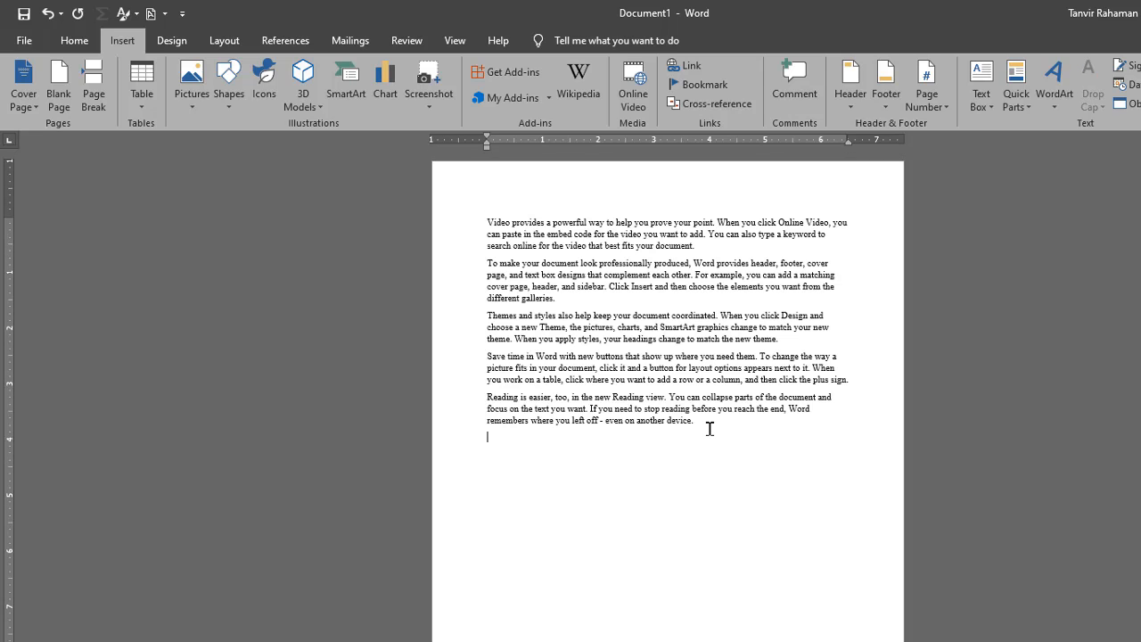
{"action": "left_click_drag", "start_coordinate": [708, 426], "coordinate": [473, 222]}
{"action": "key", "text": "ctrl+c"}
{"action": "right_click", "coordinate": [505, 247]}
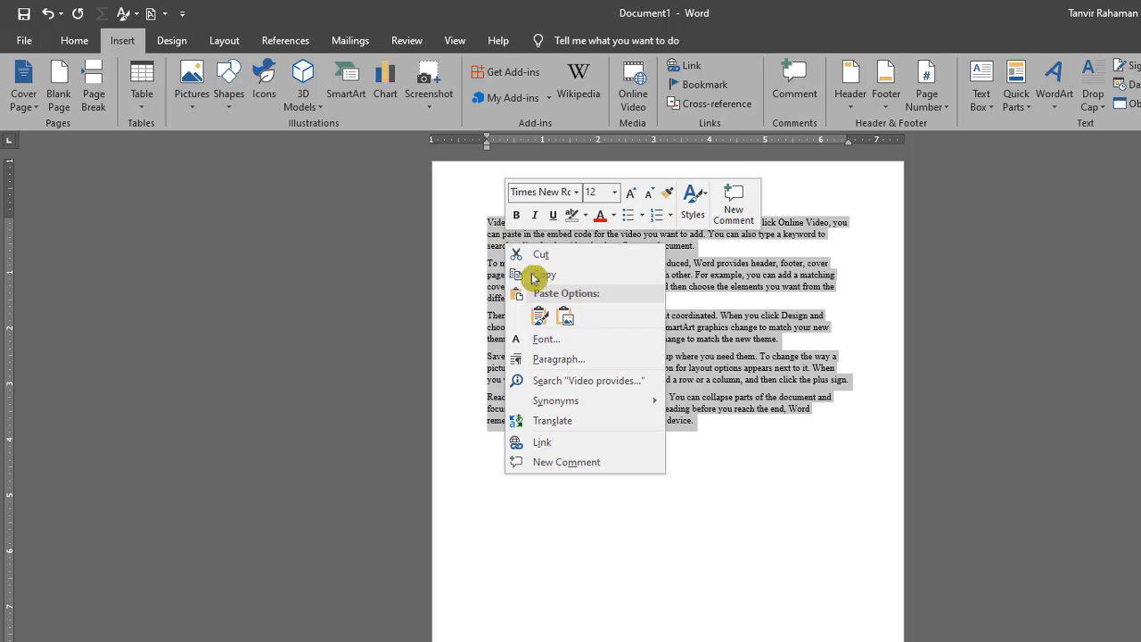
{"action": "key", "text": "Escape"}
{"action": "left_click", "coordinate": [528, 447]}
{"action": "right_click", "coordinate": [528, 447]}
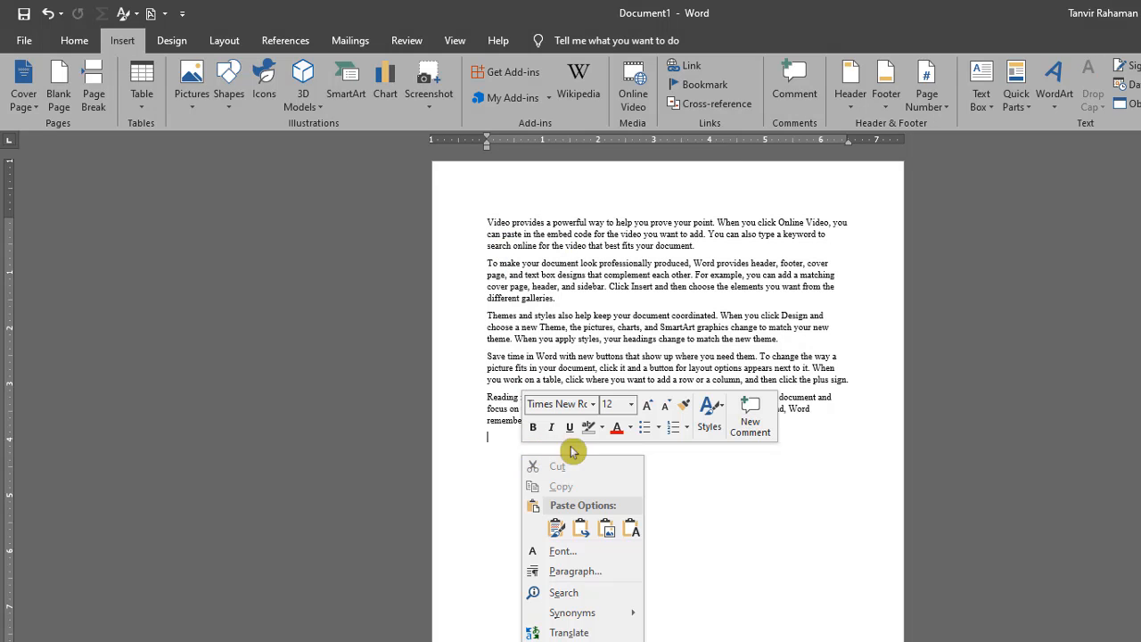
{"action": "left_click", "coordinate": [559, 530]}
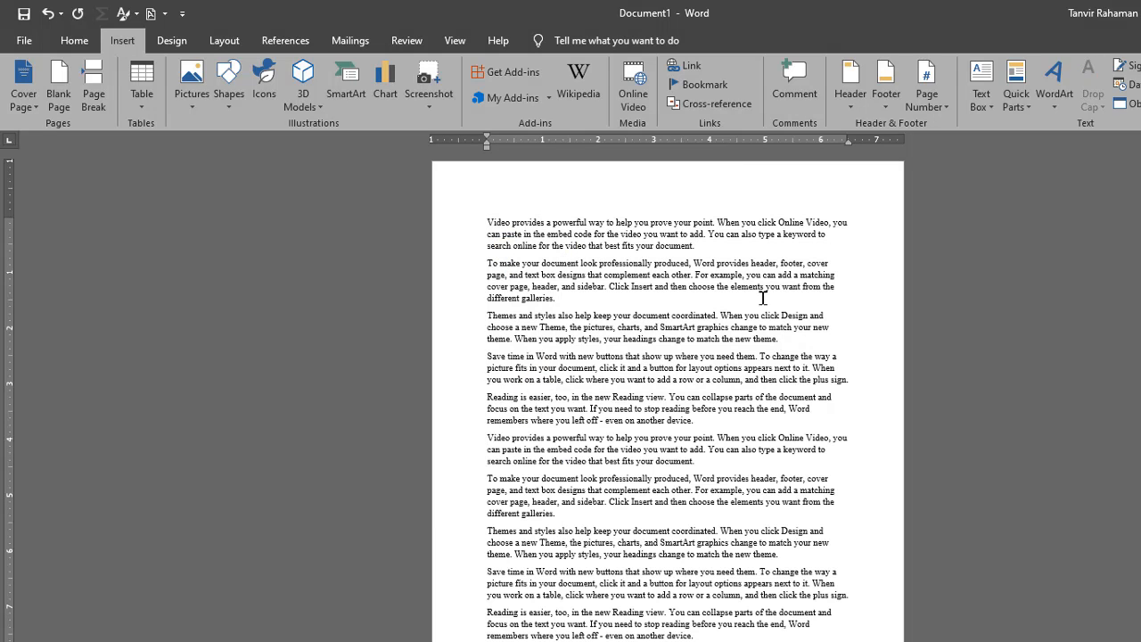
Insert a page break after the fifth paragraph, at the end of "even on another device."
{"action": "left_click", "coordinate": [702, 418]}
{"action": "left_click", "coordinate": [92, 96]}
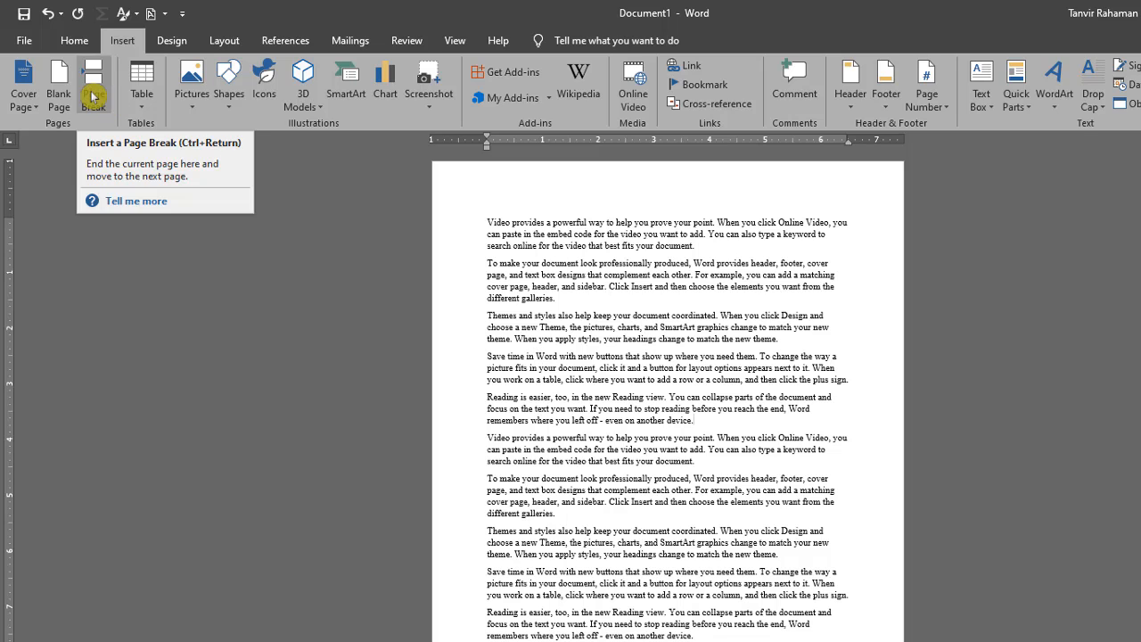
{"action": "left_click", "coordinate": [93, 96]}
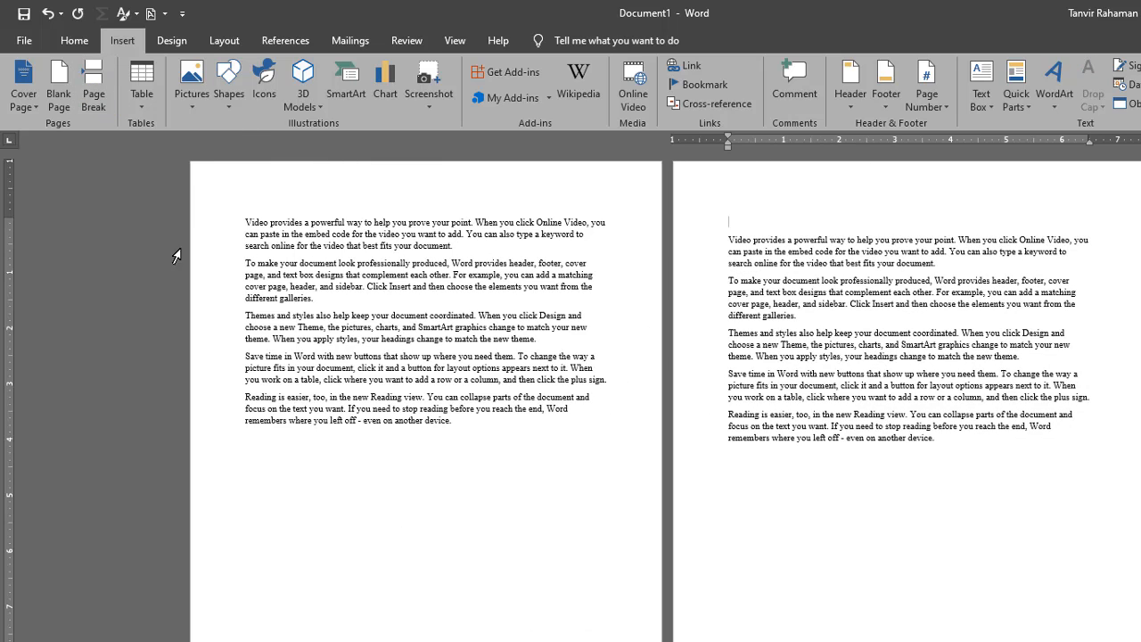
Try a page break after "header, footer, cover" in the second paragraph, review the split pages, and undo the page breaks
{"action": "left_click", "coordinate": [312, 297]}
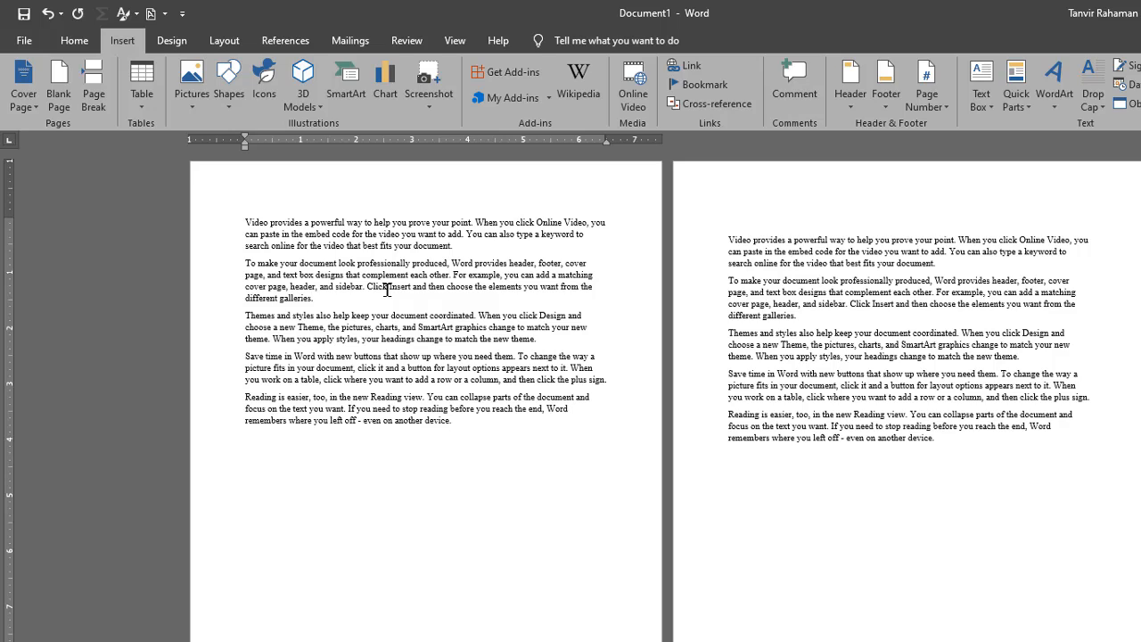
{"action": "left_click", "coordinate": [589, 262]}
{"action": "left_click", "coordinate": [94, 94]}
{"action": "scroll", "coordinate": [793, 461], "scroll_direction": "down", "scroll_amount": 1}
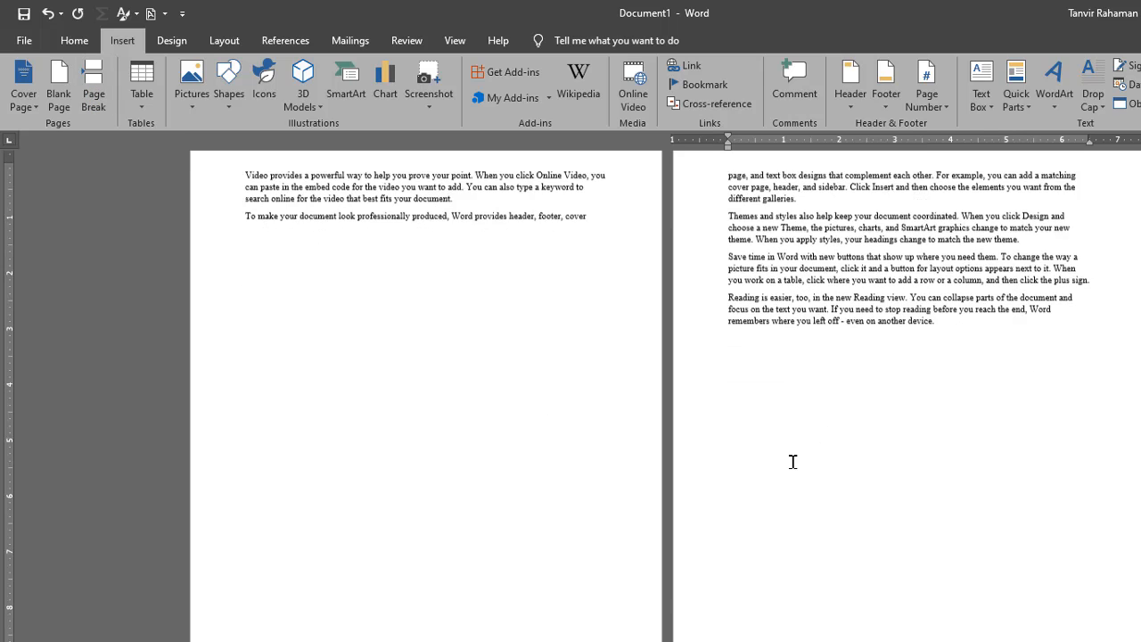
{"action": "scroll", "coordinate": [790, 463], "scroll_direction": "down", "scroll_amount": 11}
{"action": "scroll", "coordinate": [778, 475], "scroll_direction": "up", "scroll_amount": 12}
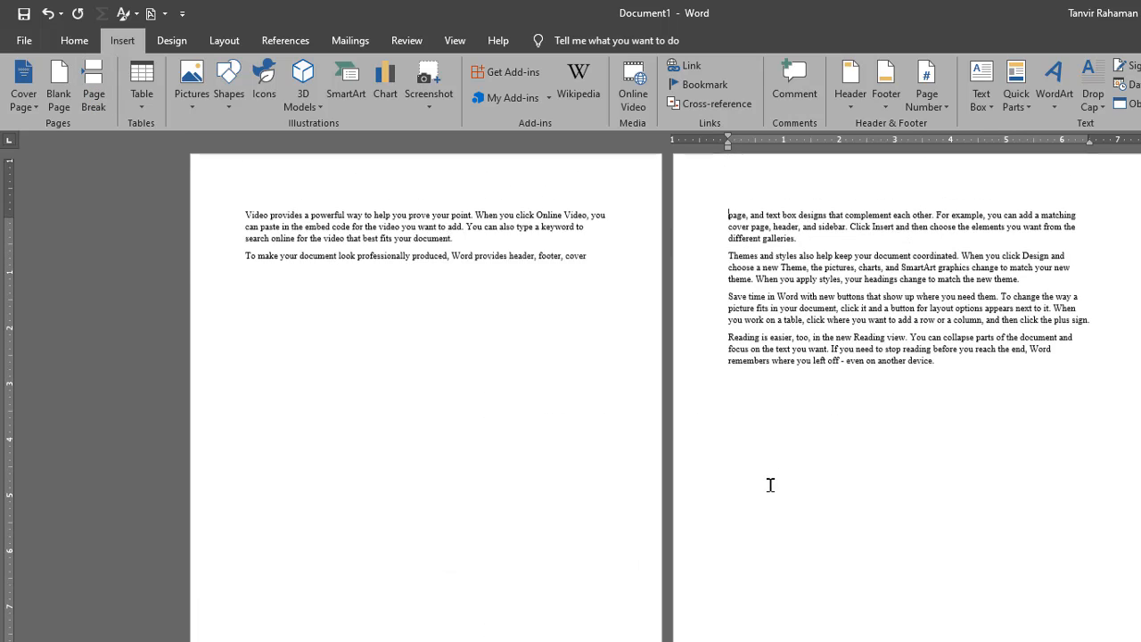
{"action": "left_click", "coordinate": [48, 13]}
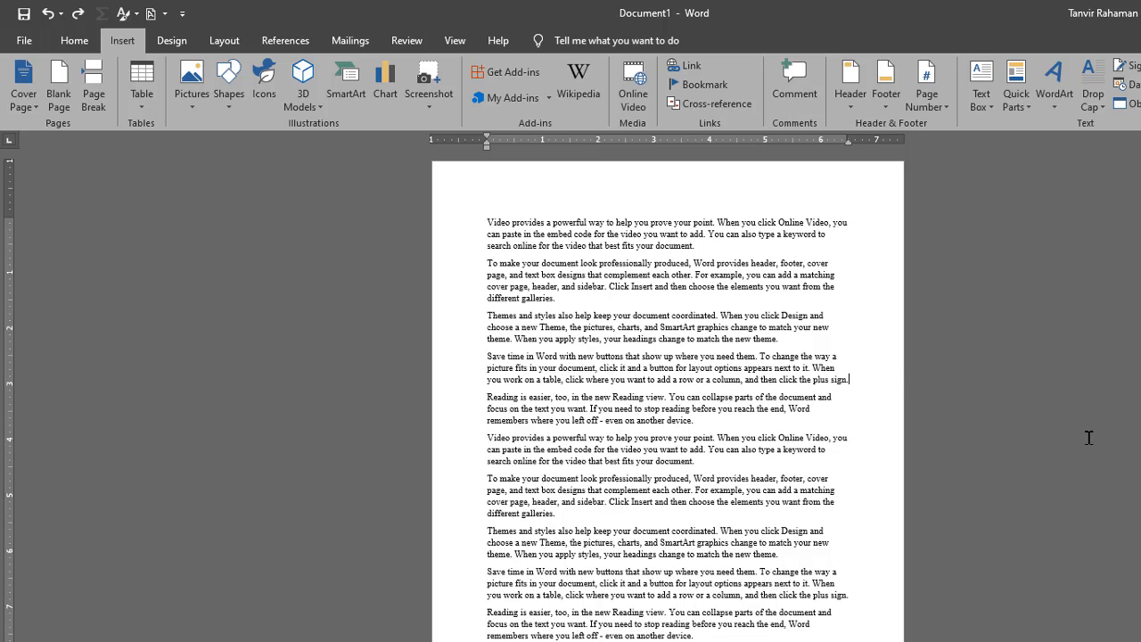
Insert page breaks after the first "Save time in Word" paragraph and after the second page's "Themes and styles" paragraph
{"action": "key", "text": "ctrl+Return"}
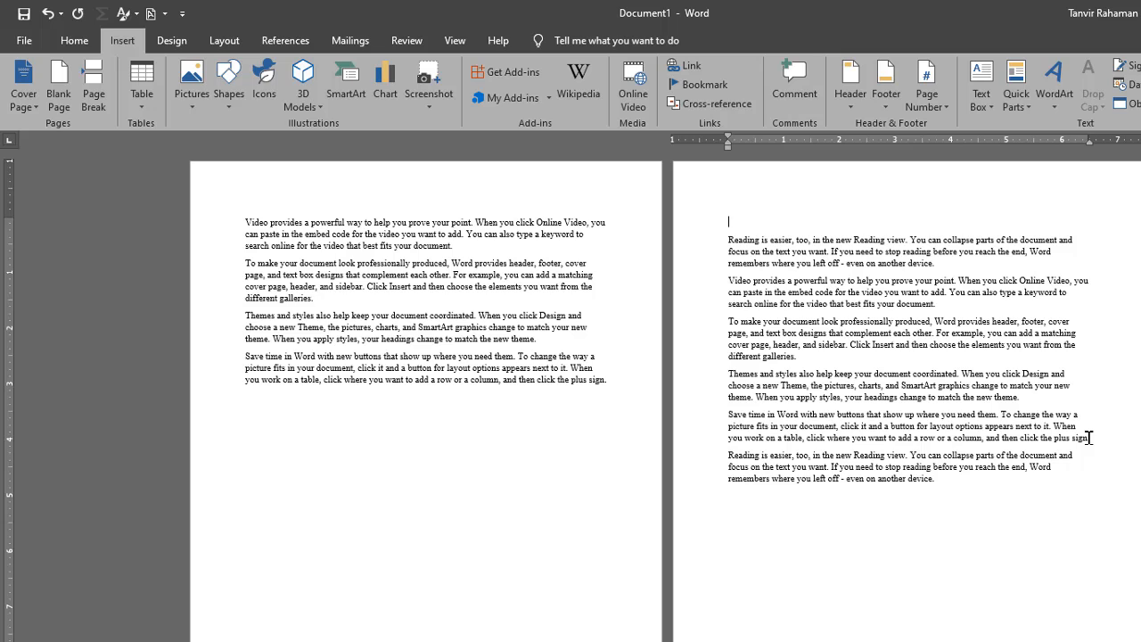
{"action": "left_click", "coordinate": [1031, 392]}
{"action": "key", "text": "ctrl+Return"}
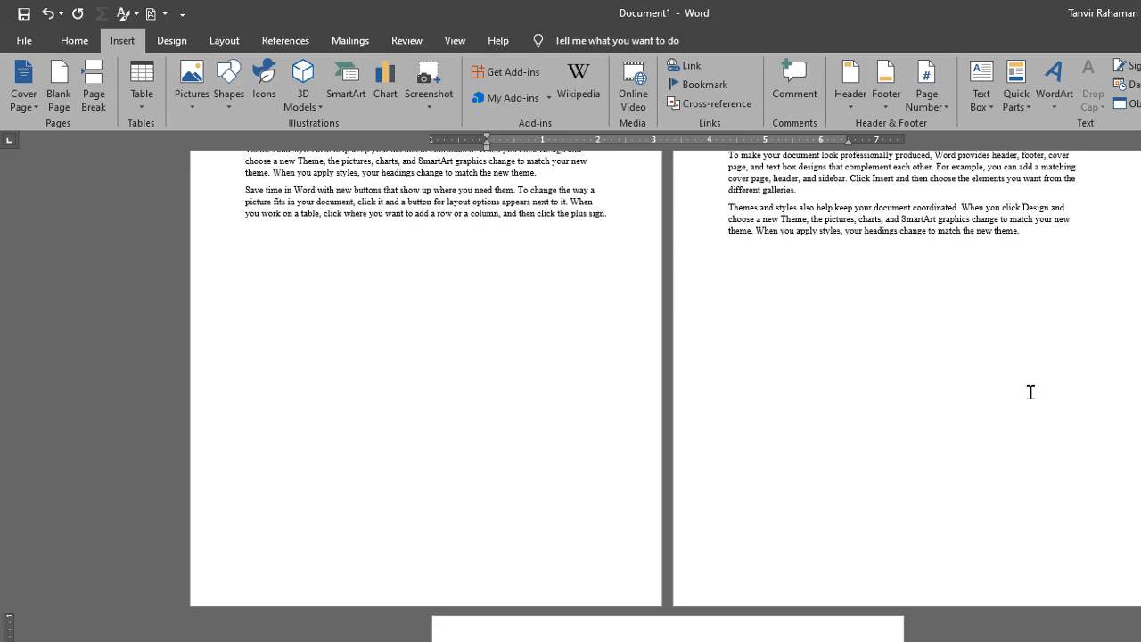
{"action": "scroll", "coordinate": [1034, 416], "scroll_direction": "up", "scroll_amount": 5}
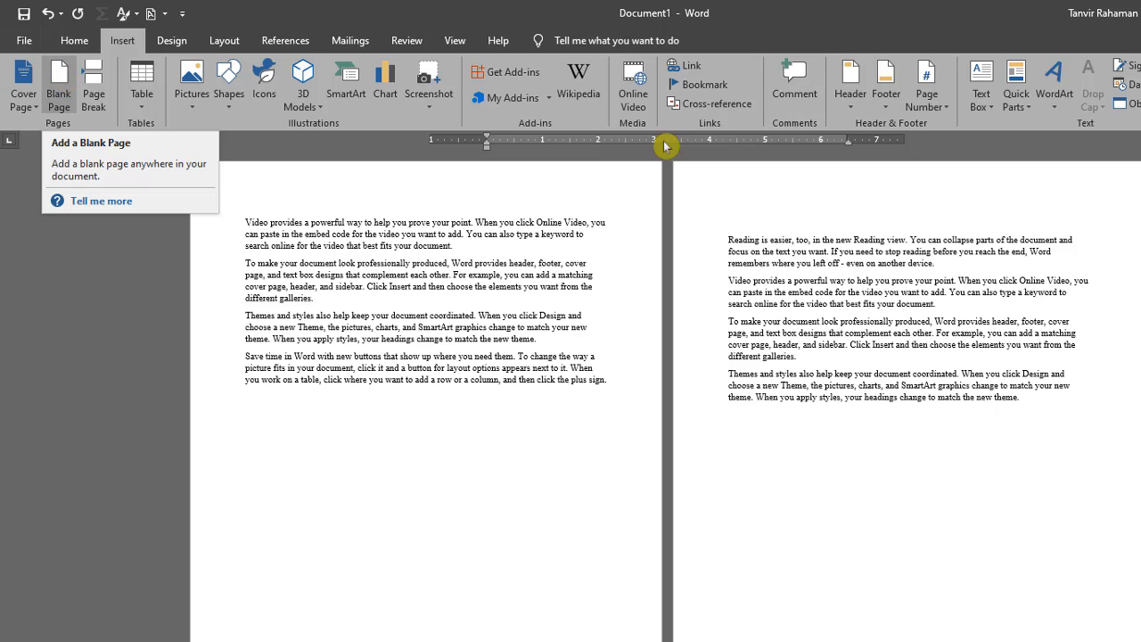
Review the text split across the pages and open the gallery of built-in cover pages
{"action": "scroll", "coordinate": [790, 420], "scroll_direction": "down", "scroll_amount": 6}
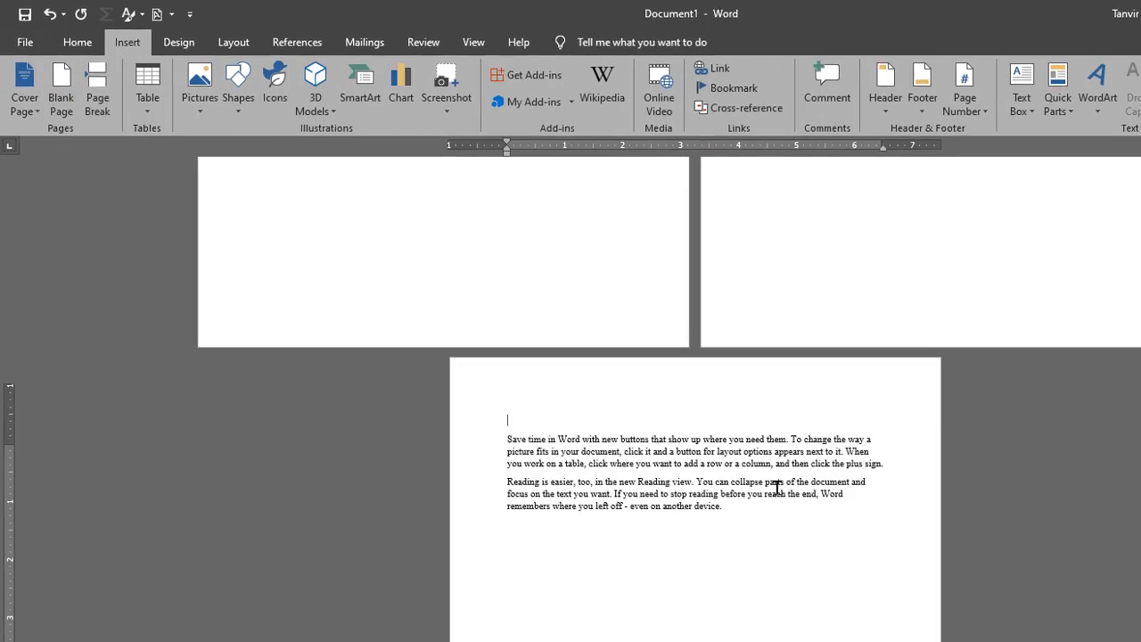
{"action": "scroll", "coordinate": [777, 487], "scroll_direction": "up", "scroll_amount": 5}
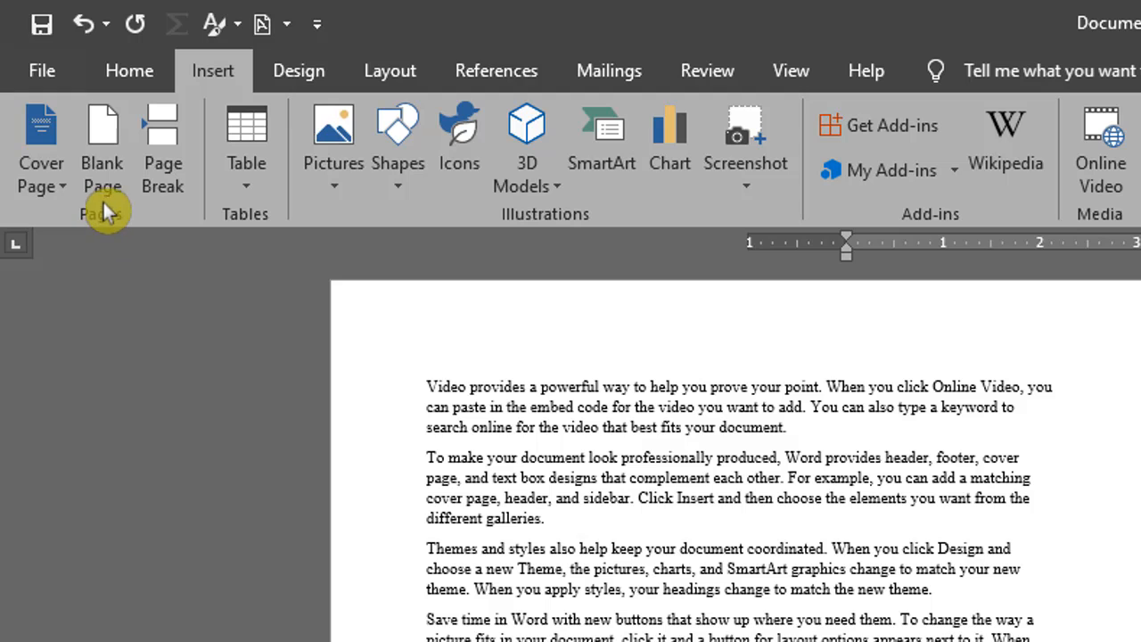
{"action": "left_click", "coordinate": [56, 184]}
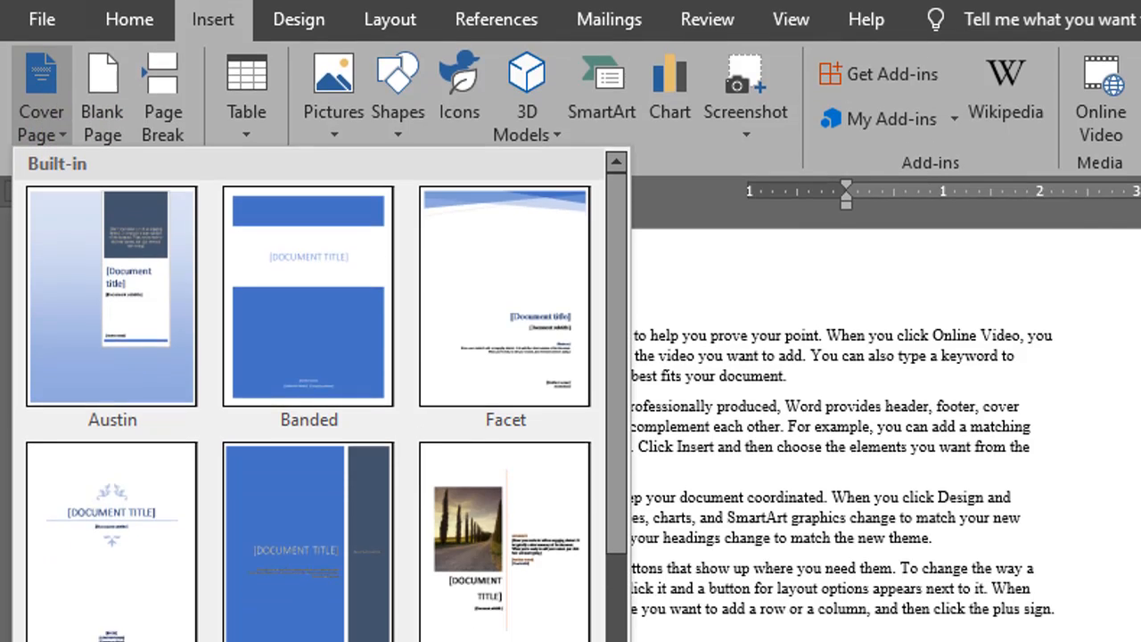